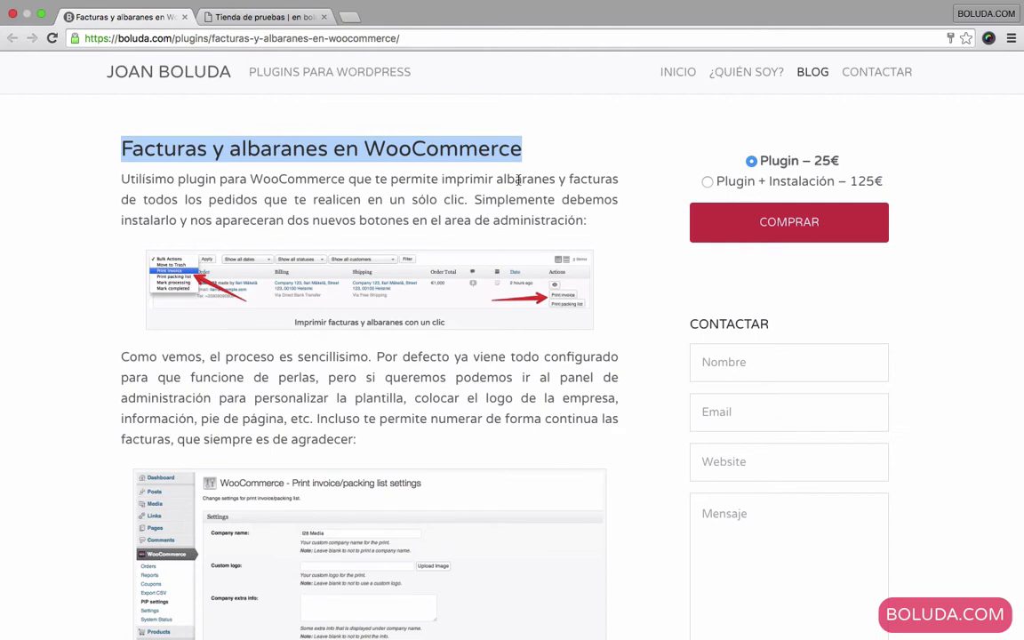
- Close the plugin's sales page and open the WooCommerce orders list in the test store's WordPress admin
{"action": "left_click", "coordinate": [184, 17]}
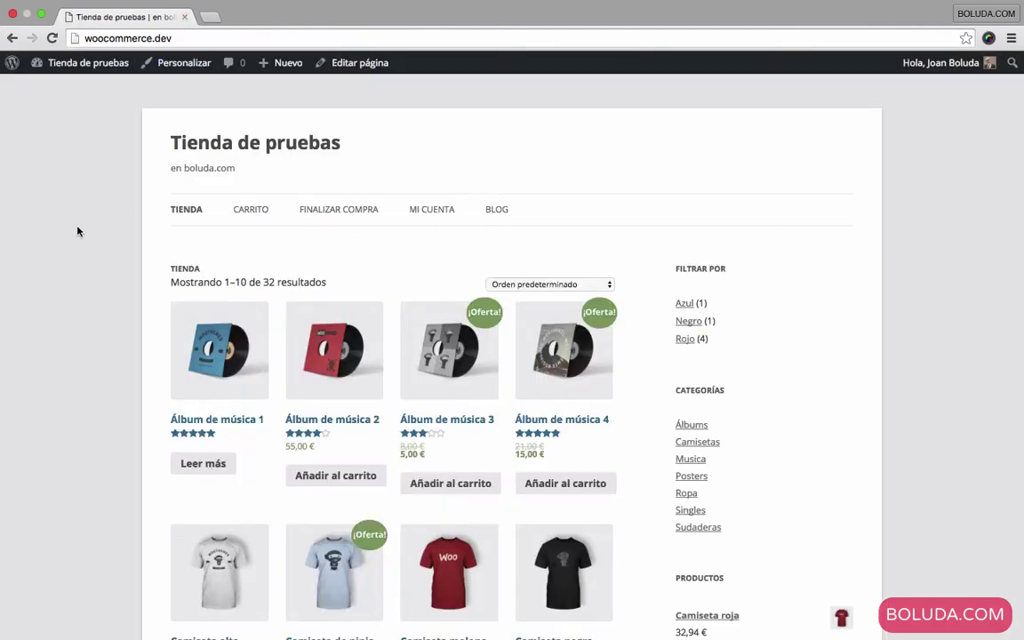
{"action": "mouse_move", "coordinate": [71, 64]}
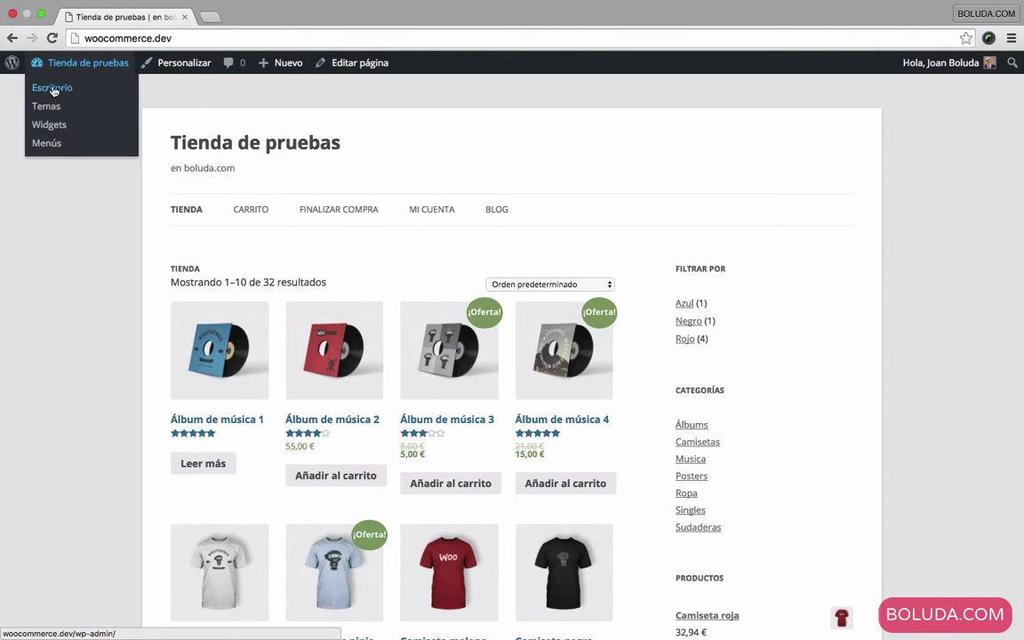
{"action": "left_click", "coordinate": [52, 88]}
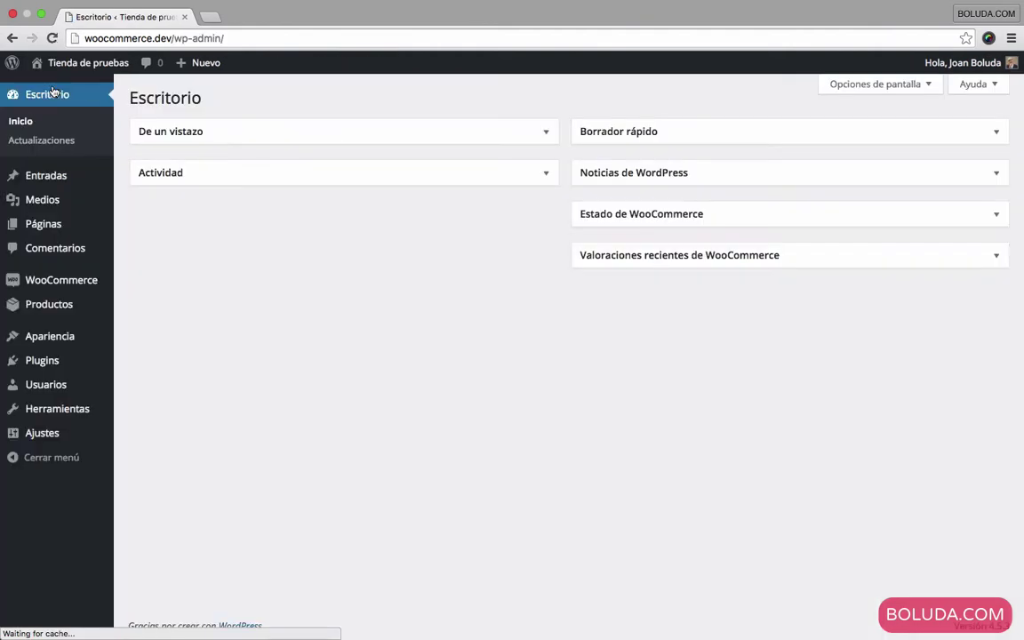
{"action": "mouse_move", "coordinate": [98, 281]}
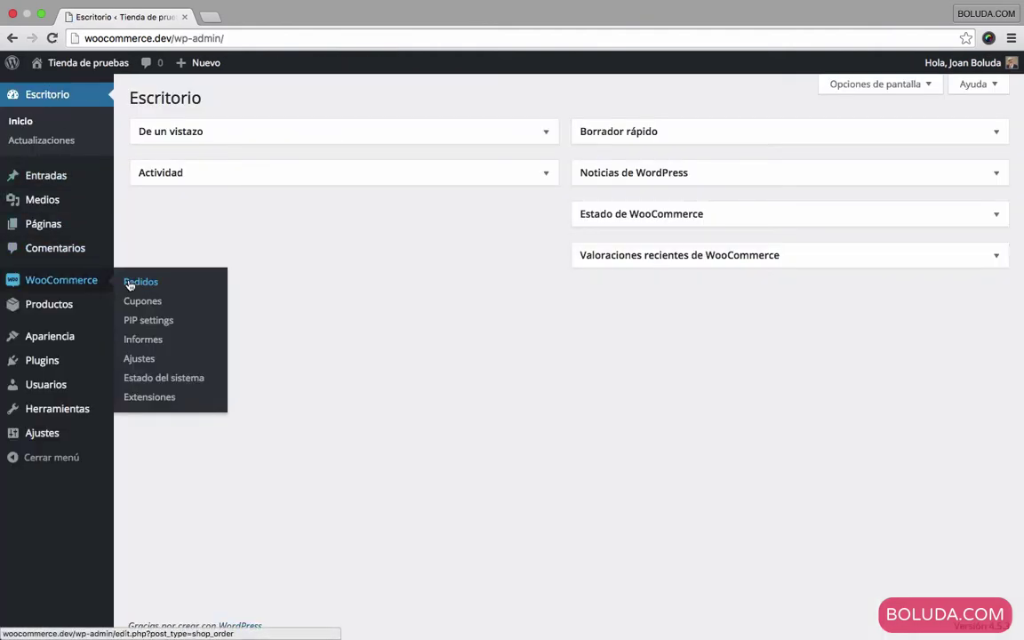
{"action": "left_click", "coordinate": [129, 282]}
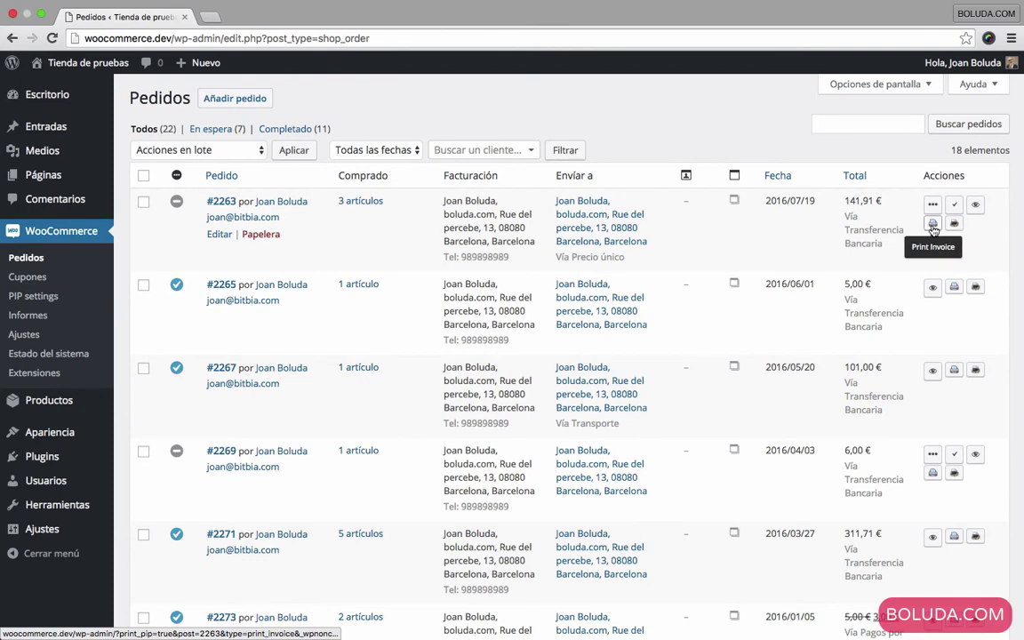
- Preview the printable invoice of the order dated 2016/07/19, cancel printing and close the invoice
{"action": "left_click", "coordinate": [933, 230]}
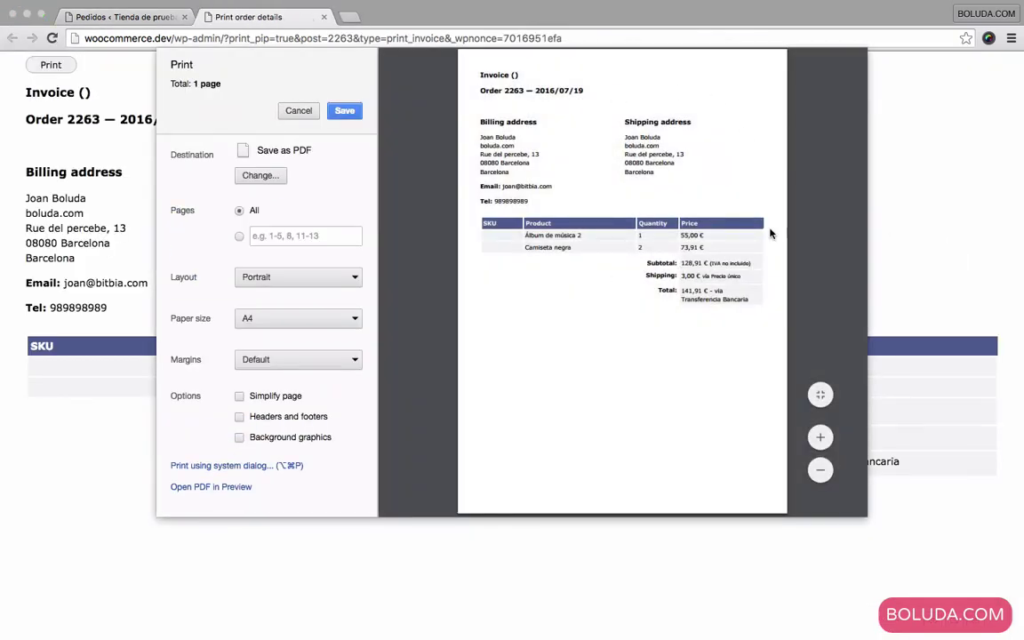
{"action": "left_click", "coordinate": [298, 110]}
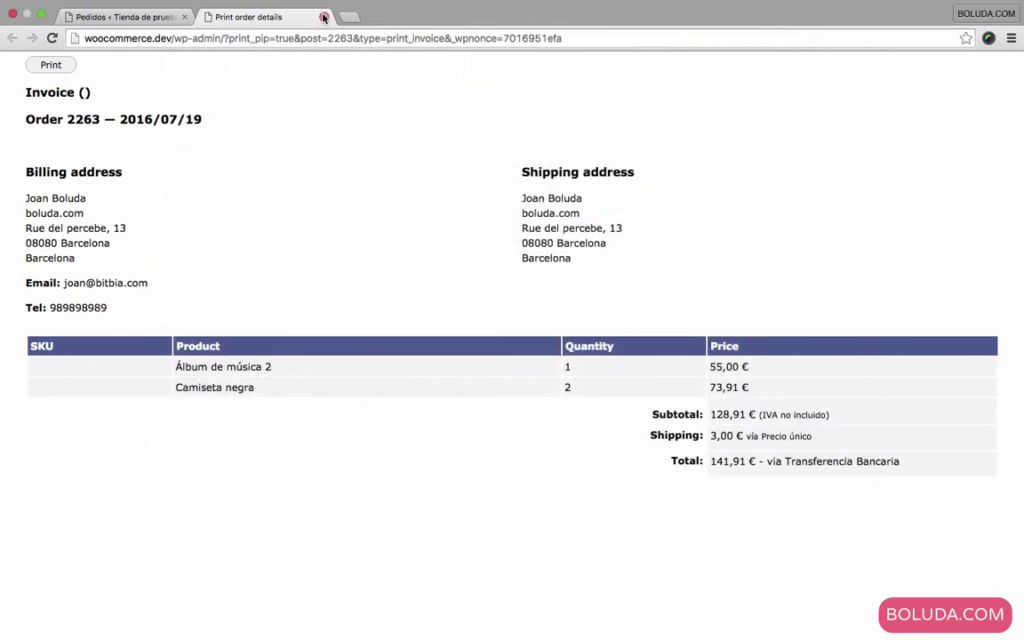
{"action": "left_click", "coordinate": [323, 17]}
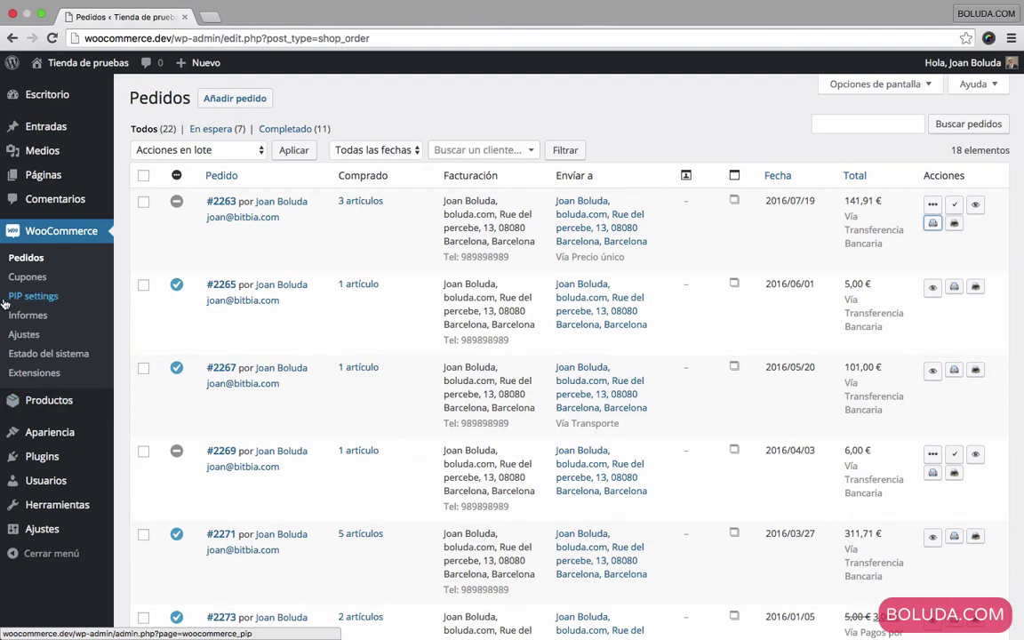
- Open the print invoice/packing list (PIP) settings and set the company name to "eCommerce SA"
{"action": "left_click", "coordinate": [32, 302]}
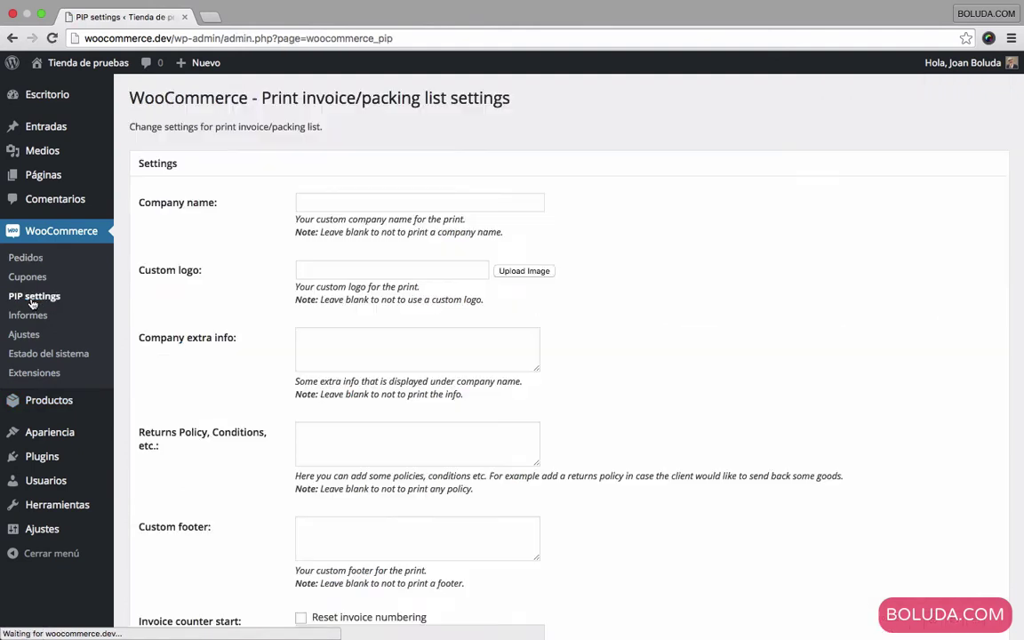
{"action": "scroll", "coordinate": [372, 193], "scroll_direction": "down", "scroll_amount": 5}
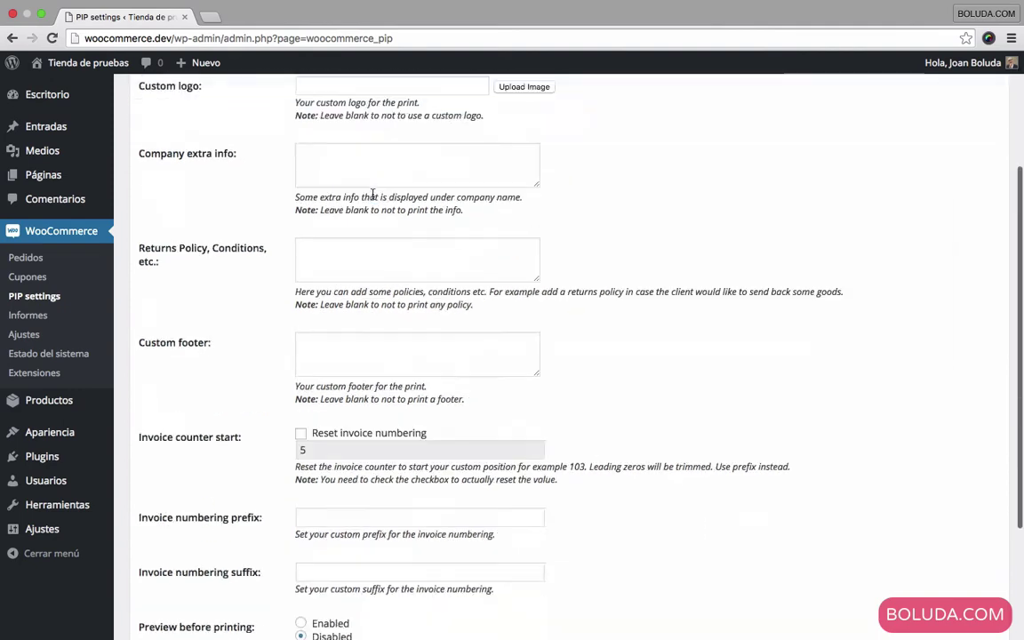
{"action": "scroll", "coordinate": [372, 194], "scroll_direction": "up", "scroll_amount": 5}
{"action": "left_click", "coordinate": [372, 195]}
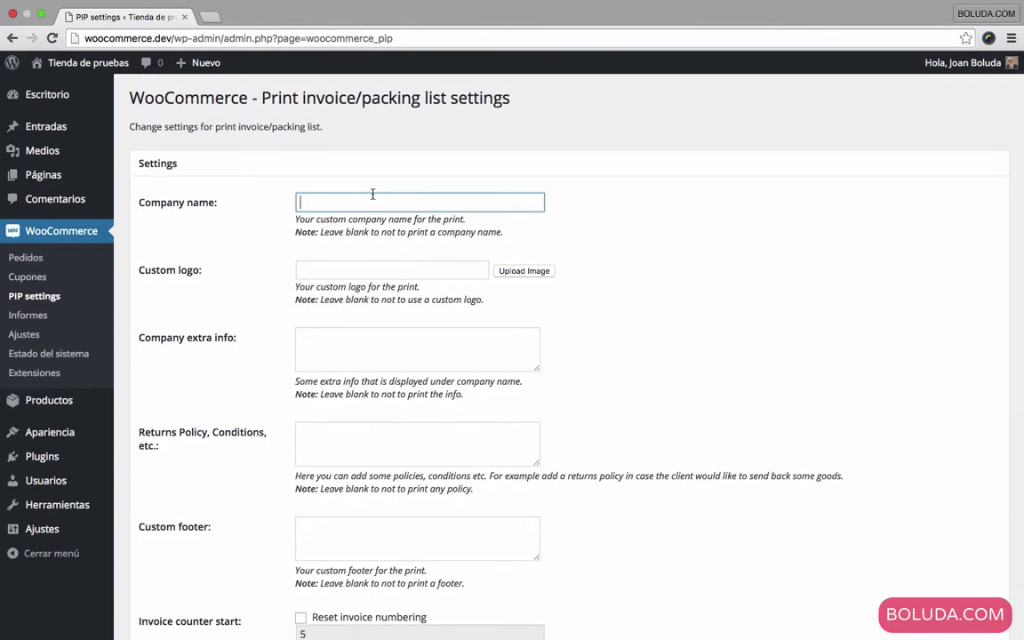
{"action": "type", "text": "eCommerce SA"}
{"action": "key", "text": "Tab"}
- Set the custom logo to the Dell logo image download.png from the media library
{"action": "left_click", "coordinate": [532, 277]}
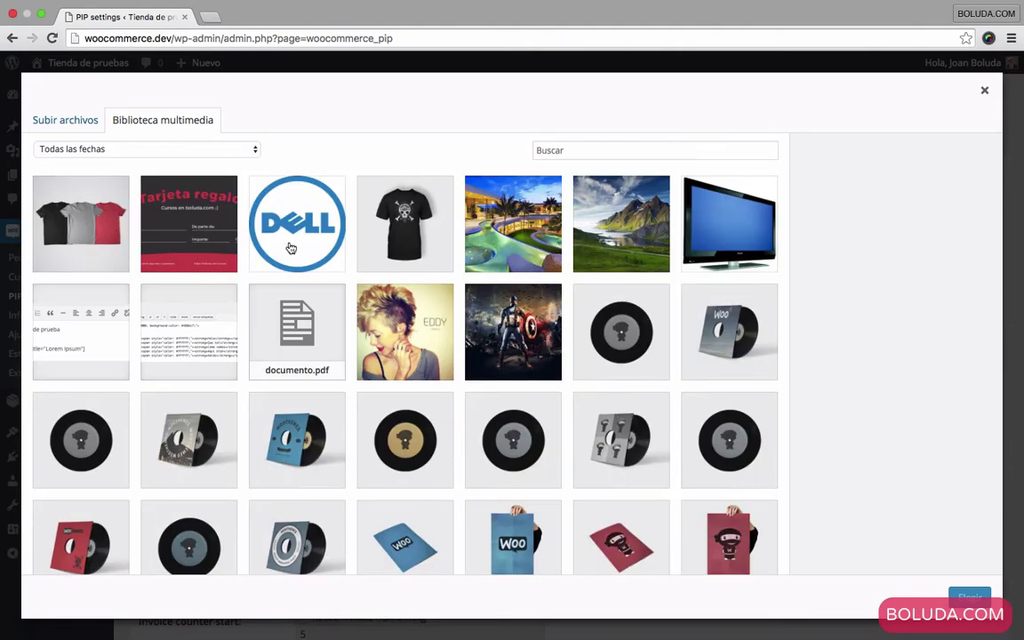
{"action": "left_click", "coordinate": [290, 248]}
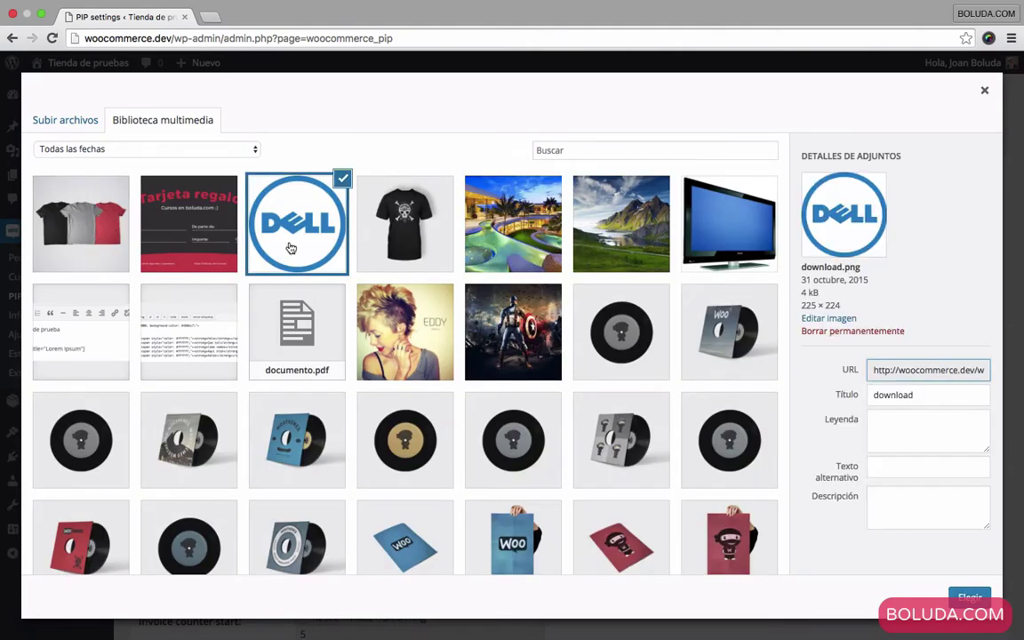
{"action": "left_click", "coordinate": [968, 598]}
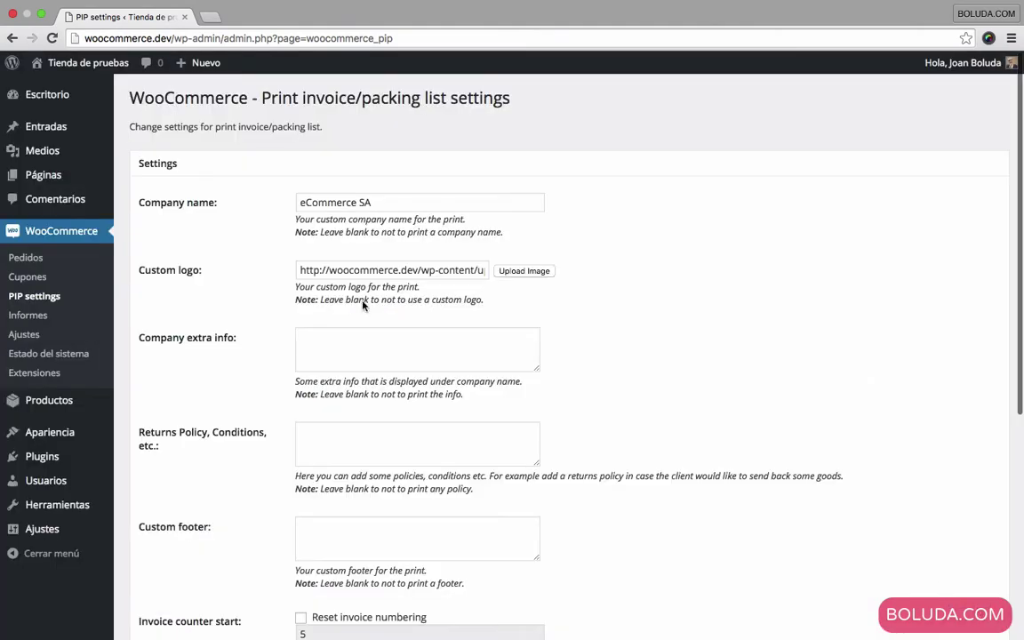
- Fill the company extra info with Lorem ipsum placeholder text, cutting it off after "commodo consequat."
{"action": "left_click", "coordinate": [334, 341]}
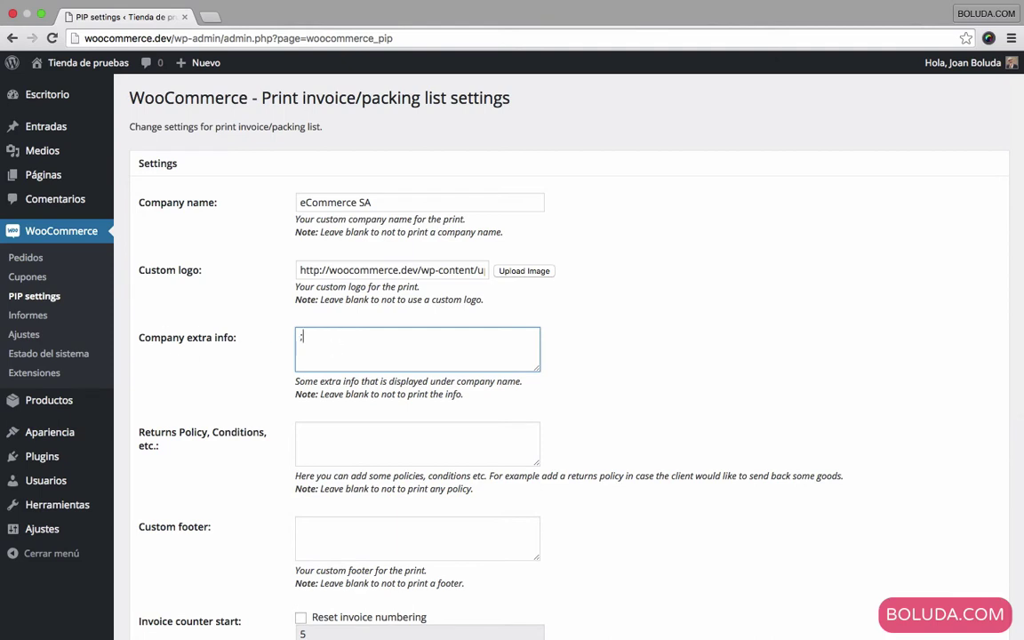
{"action": "type", "text": "Lorem ipsum dolor sit amet, consectetur adipisicing elit, sed do eiusmod tempor incididunt ut labore et dolore magna aliqua. Ut enim ad minim veniam, quis nostrud exercitation ullamco laboris nisi ut aliquip ex ea commodo consequat. Duis aute irure dolor in reprehenderit in voluptate velit esse cillum dolore eu fugiat nulla pariatur. Excepteur sint occaecat cupidatat non proident, sunt in culpa qui officia deserunt mollit anim id est laborum."}
{"action": "key", "text": "shift+Up"}
{"action": "key", "text": "shift+Up"}
{"action": "key", "text": "shift+Up"}
{"action": "key", "text": "shift+Up"}
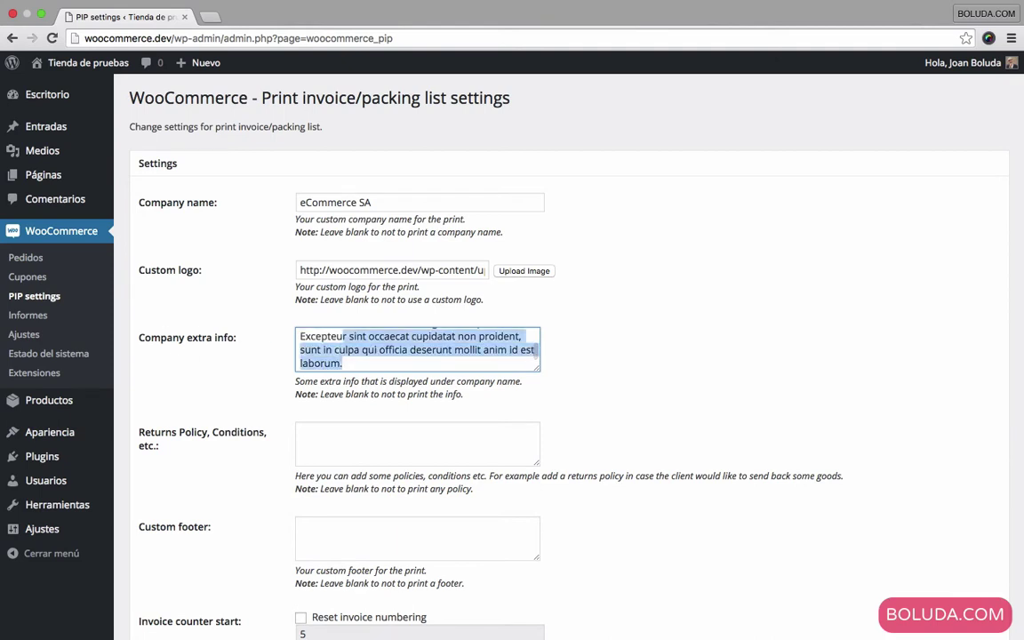
{"action": "key", "text": "shift+Home"}
{"action": "key", "text": "BackSpace"}
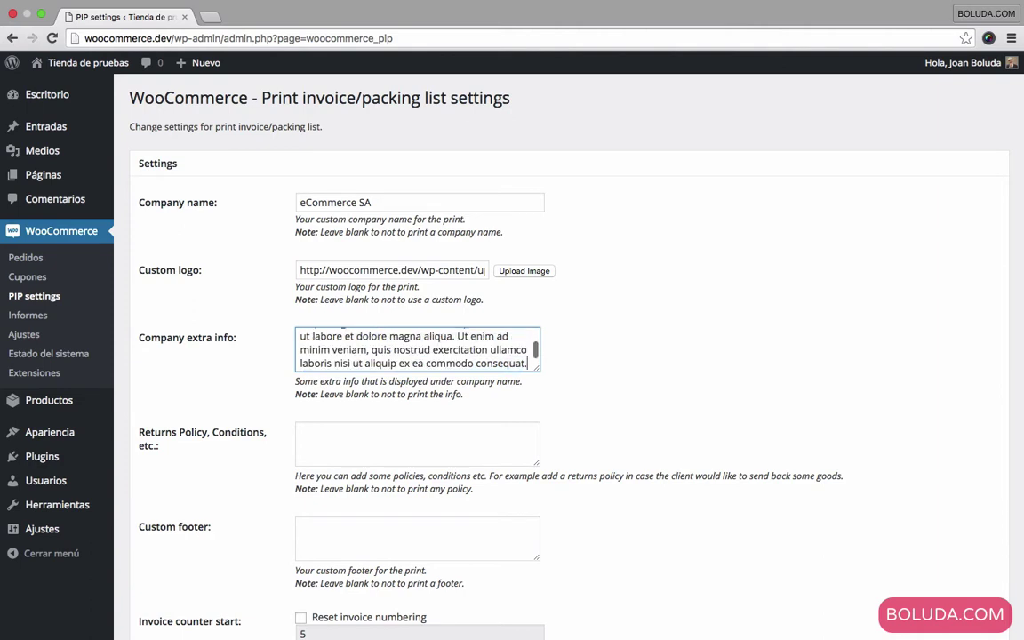
- Fill the returns policy and conditions with the full Lorem ipsum text and set the custom footer to "eCommerce SA"
{"action": "left_click", "coordinate": [534, 429]}
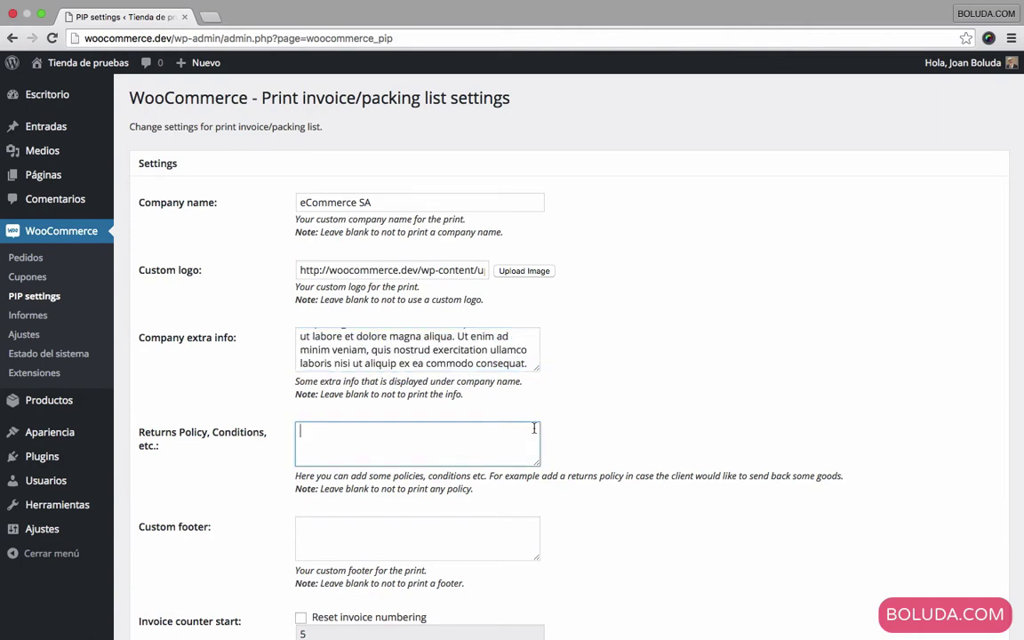
{"action": "key", "text": "super+v"}
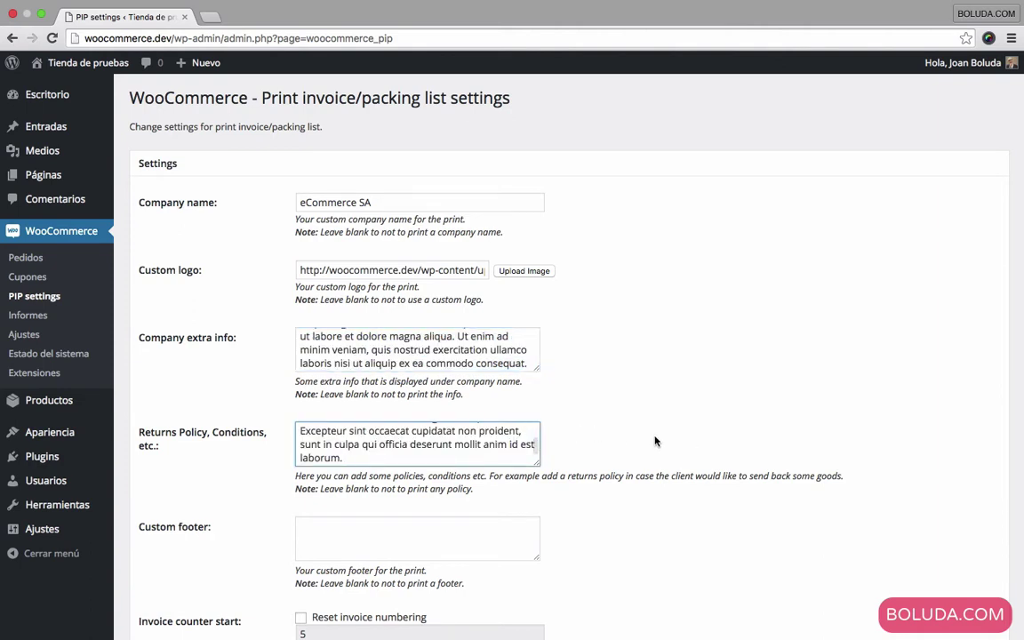
{"action": "scroll", "coordinate": [656, 440], "scroll_direction": "down", "scroll_amount": 5}
{"action": "left_click", "coordinate": [429, 318]}
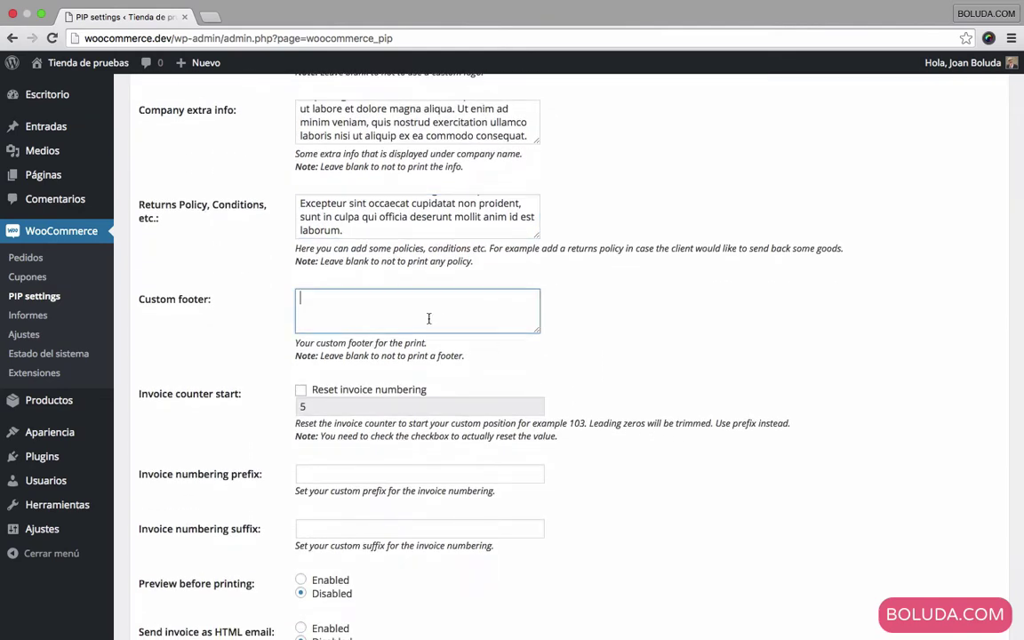
{"action": "type", "text": "eCommerce SA"}
- Enable resetting the invoice numbering and set the invoice counter start to 600
{"action": "scroll", "coordinate": [251, 395], "scroll_direction": "down", "scroll_amount": 3}
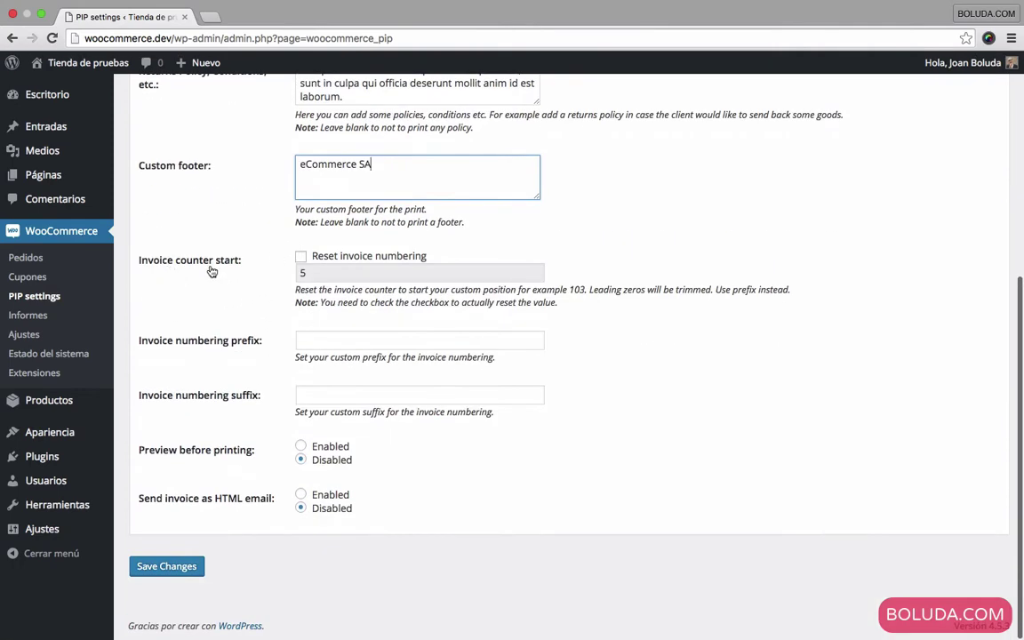
{"action": "left_click", "coordinate": [302, 257]}
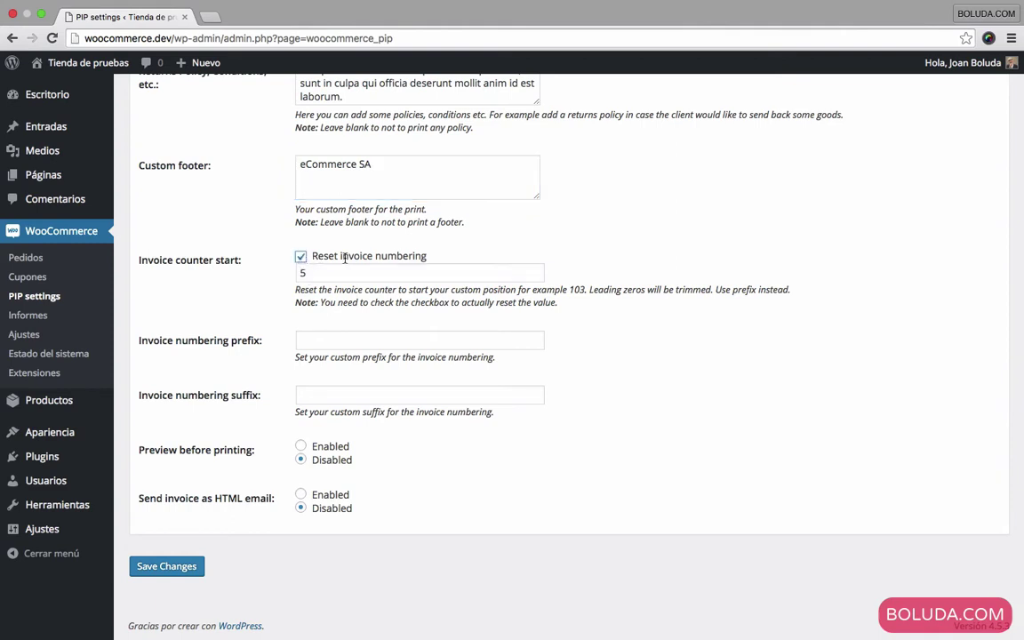
{"action": "double_click", "coordinate": [335, 272]}
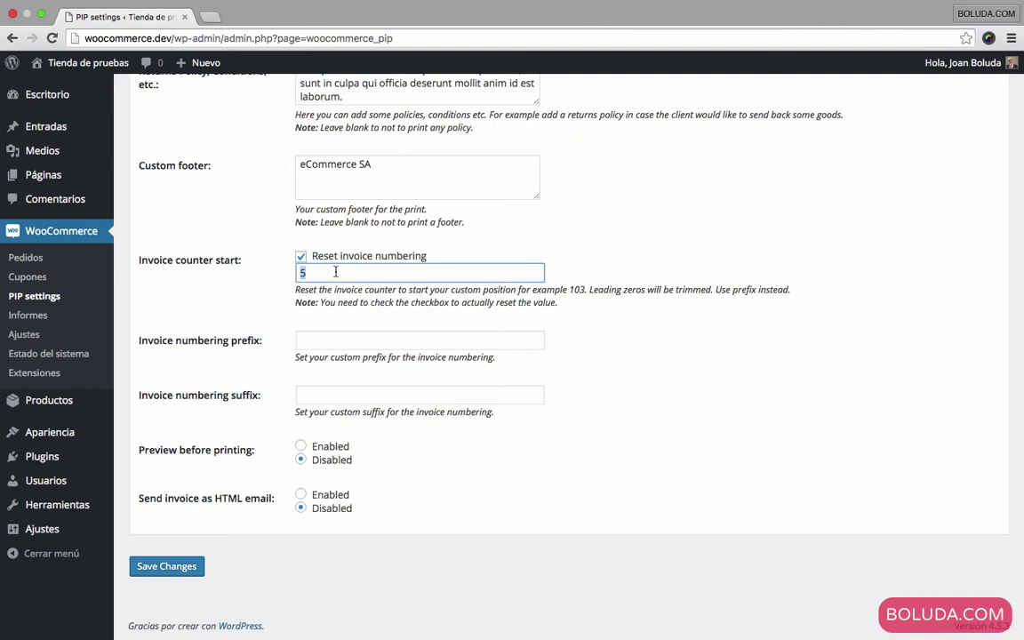
{"action": "type", "text": "1"}
{"action": "left_click", "coordinate": [300, 255]}
{"action": "key", "text": "super+a"}
{"action": "type", "text": "600"}
- Set the invoice numbering prefix to "PRE-" and the suffix to "-SUF"
{"action": "left_click", "coordinate": [339, 343]}
{"action": "scroll", "coordinate": [342, 356], "scroll_direction": "down", "scroll_amount": 2}
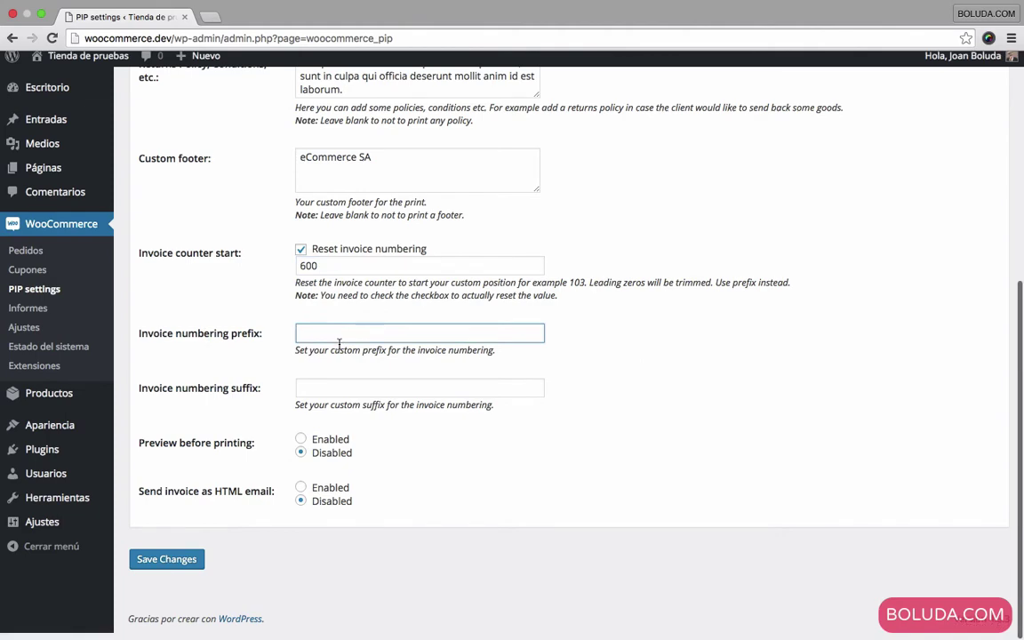
{"action": "type", "text": "PRE-"}
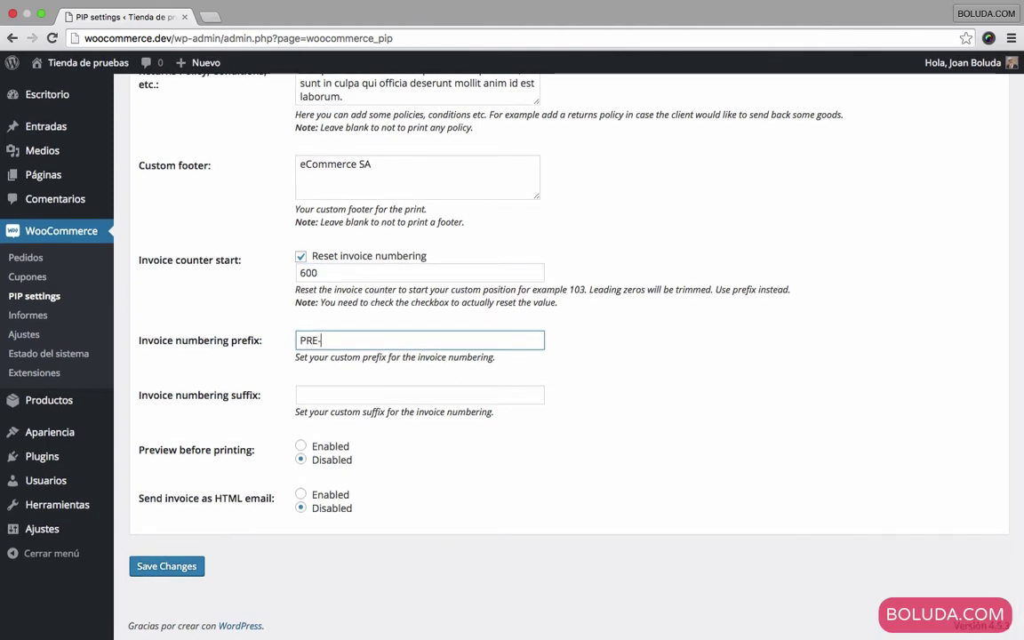
{"action": "left_click", "coordinate": [301, 394]}
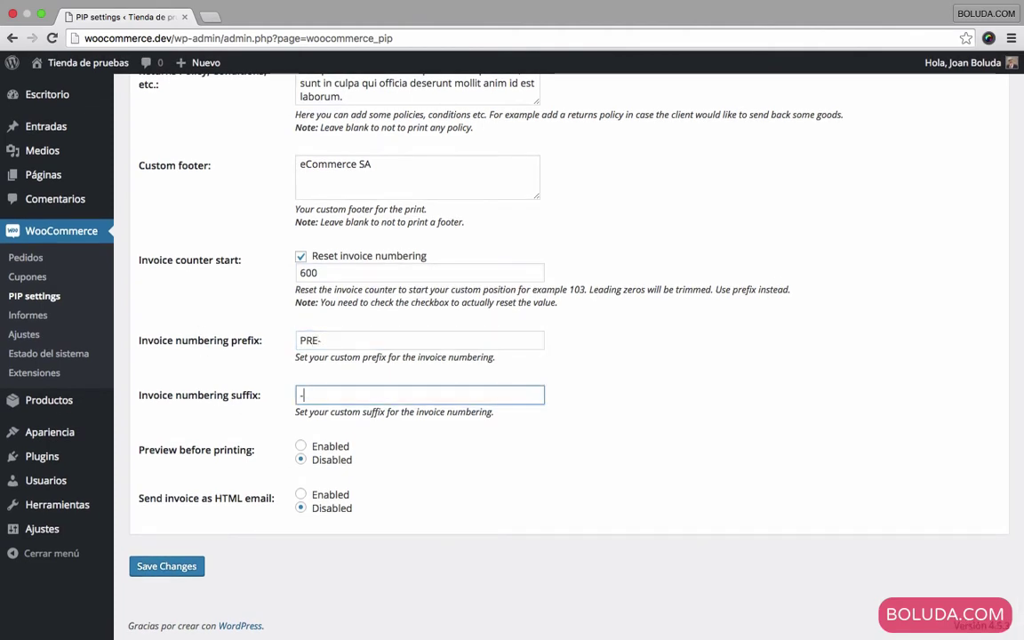
{"action": "type", "text": "-SUF"}
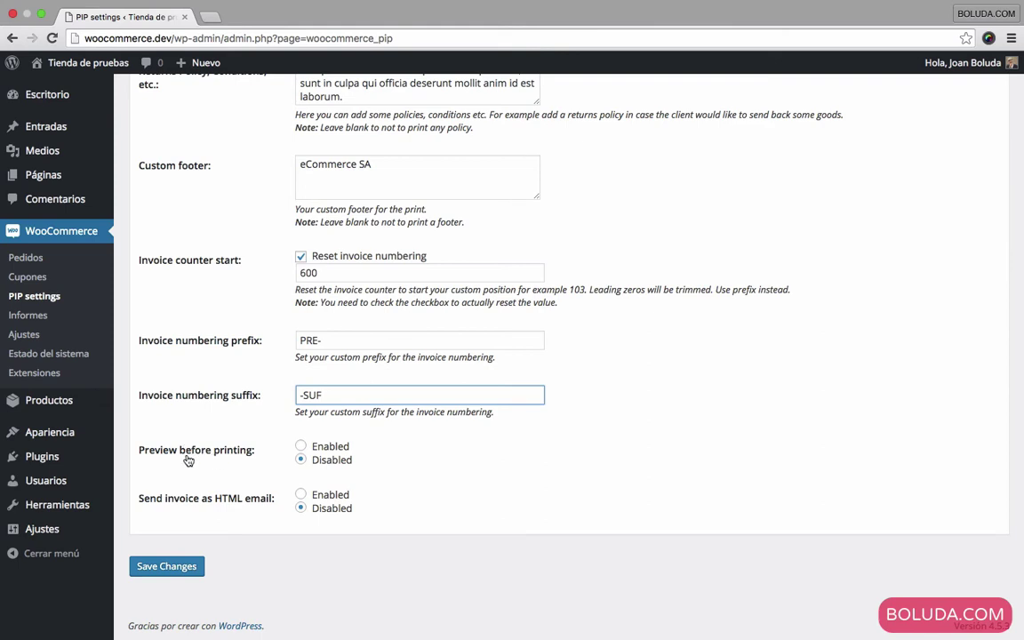
- Keep preview before printing disabled, enable sending the invoice as HTML email, and save the settings
{"action": "left_click", "coordinate": [300, 446]}
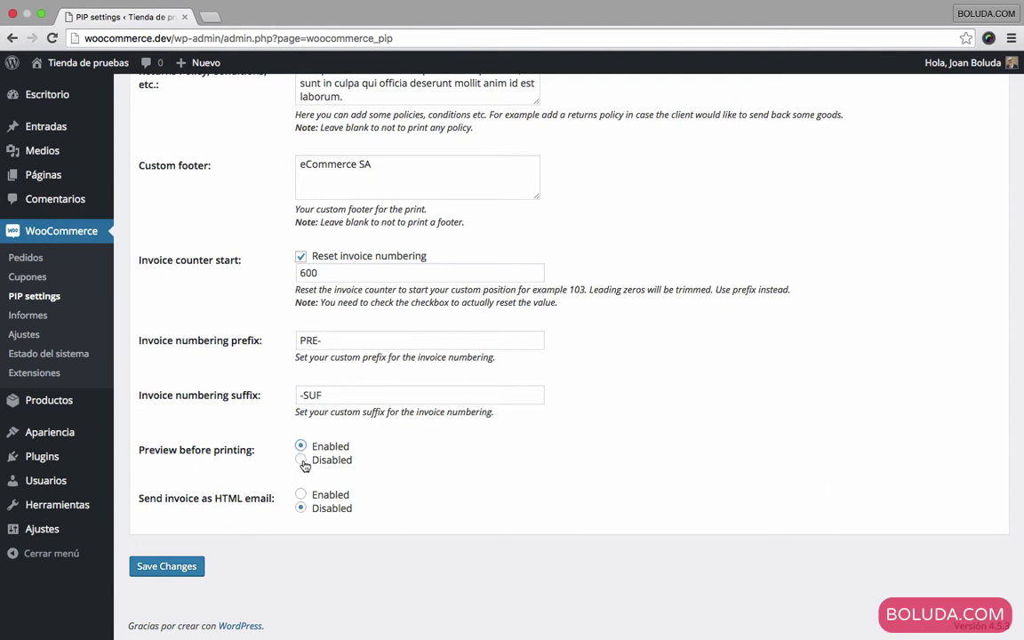
{"action": "left_click", "coordinate": [302, 460]}
{"action": "left_click", "coordinate": [301, 496]}
{"action": "left_click", "coordinate": [176, 567]}
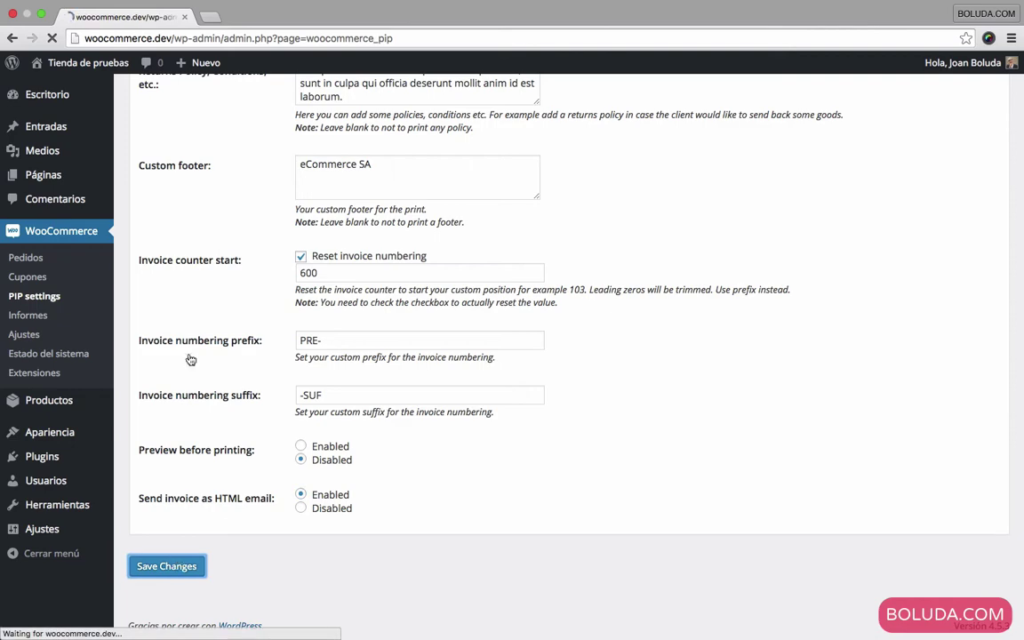
- Return to the orders list and check the 2016/07/19 order's invoice with the saved settings, closing it without printing
{"action": "left_click", "coordinate": [27, 258]}
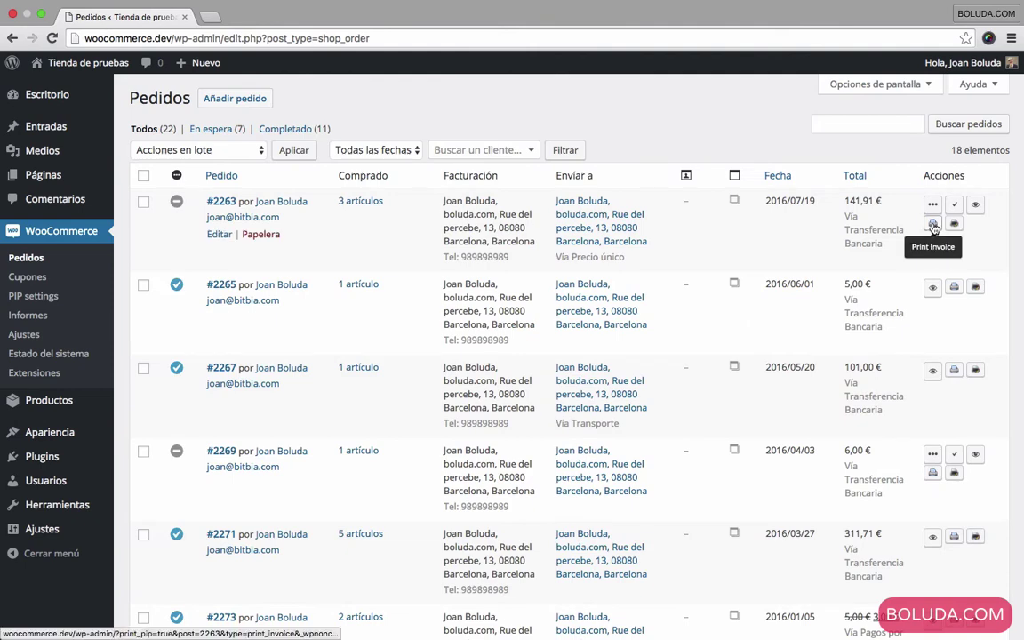
{"action": "left_click", "coordinate": [932, 224]}
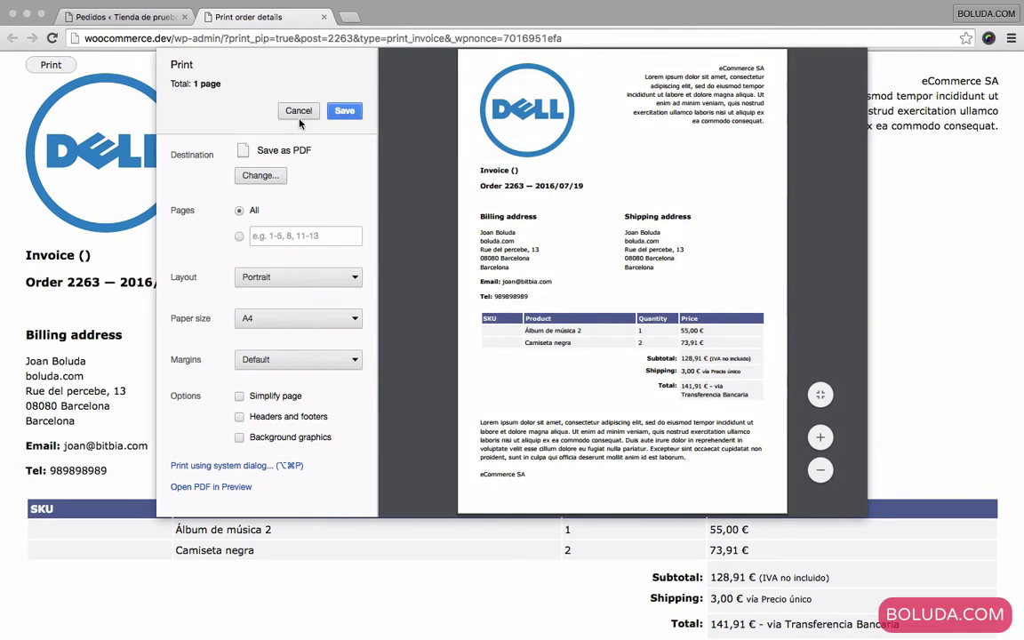
{"action": "left_click", "coordinate": [275, 107]}
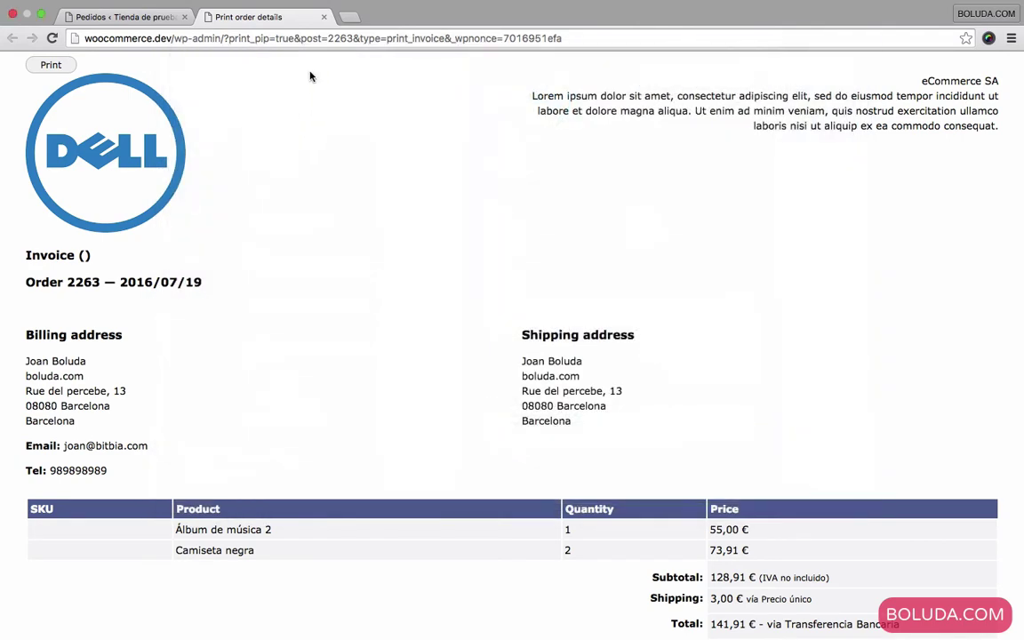
{"action": "left_click", "coordinate": [323, 17]}
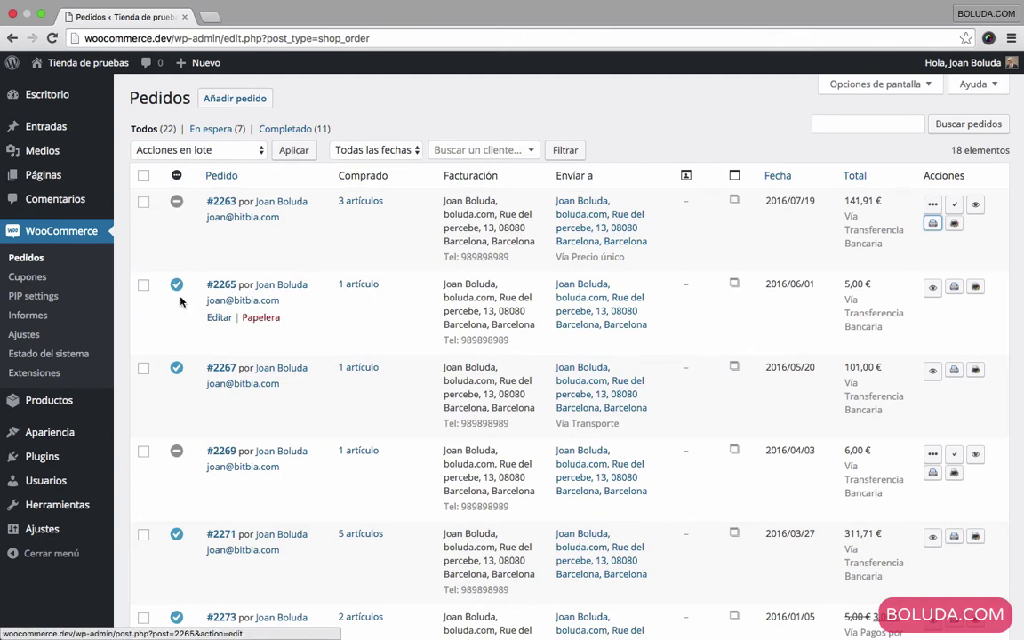
- Check the invoice numbering on the printable invoice of the completed order dated 2016/06/01, and close it without printing
{"action": "left_click", "coordinate": [954, 289]}
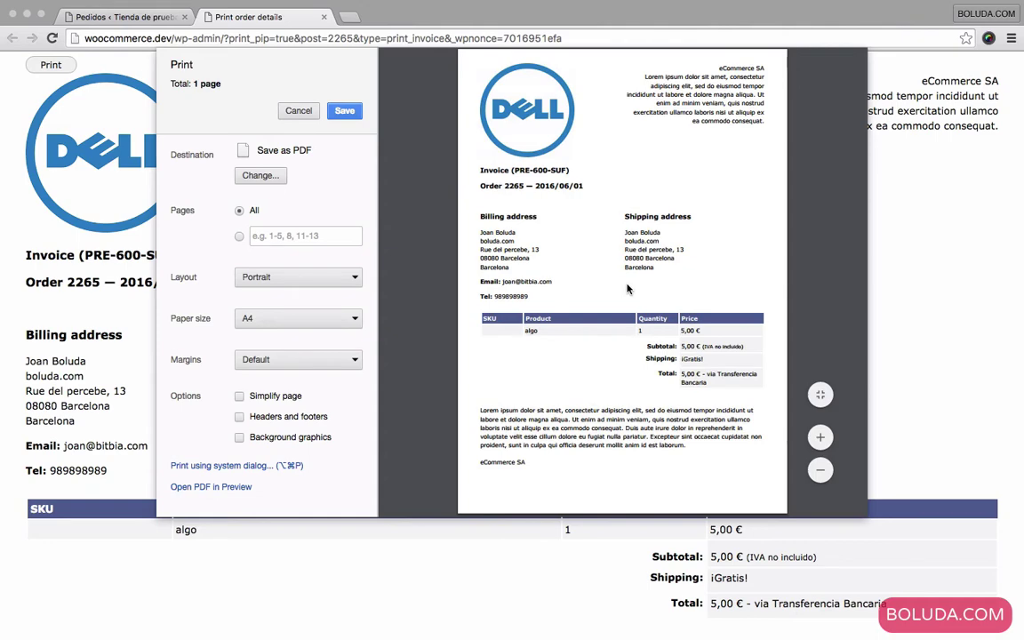
{"action": "left_click", "coordinate": [300, 110]}
{"action": "left_click", "coordinate": [323, 17]}
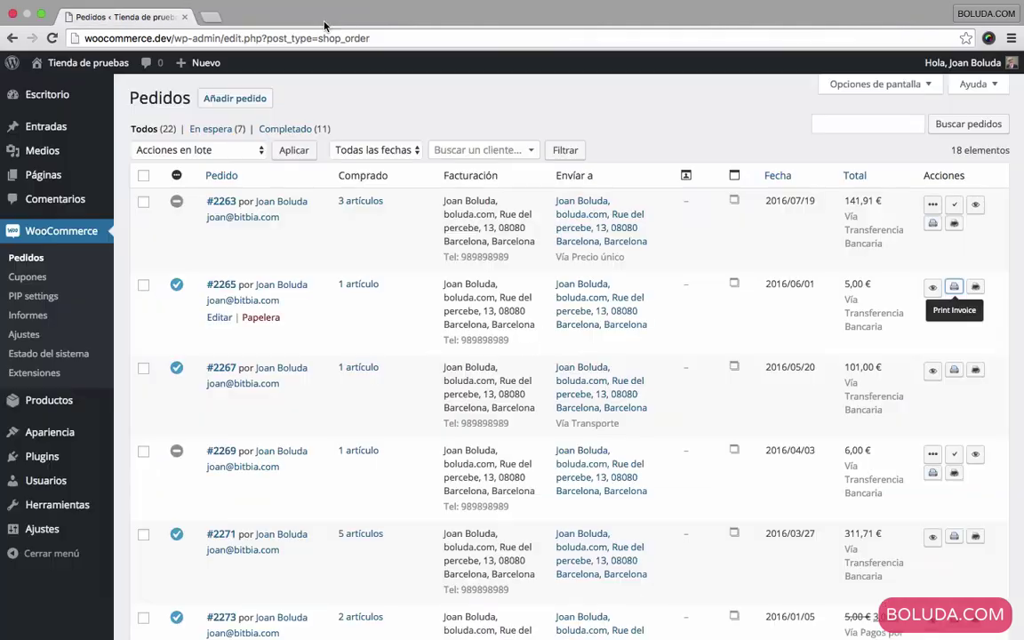
- Check the invoice numbering on the printable invoice of the completed order dated 2016/01/05, and close it without printing
{"action": "scroll", "coordinate": [684, 317], "scroll_direction": "down", "scroll_amount": 3}
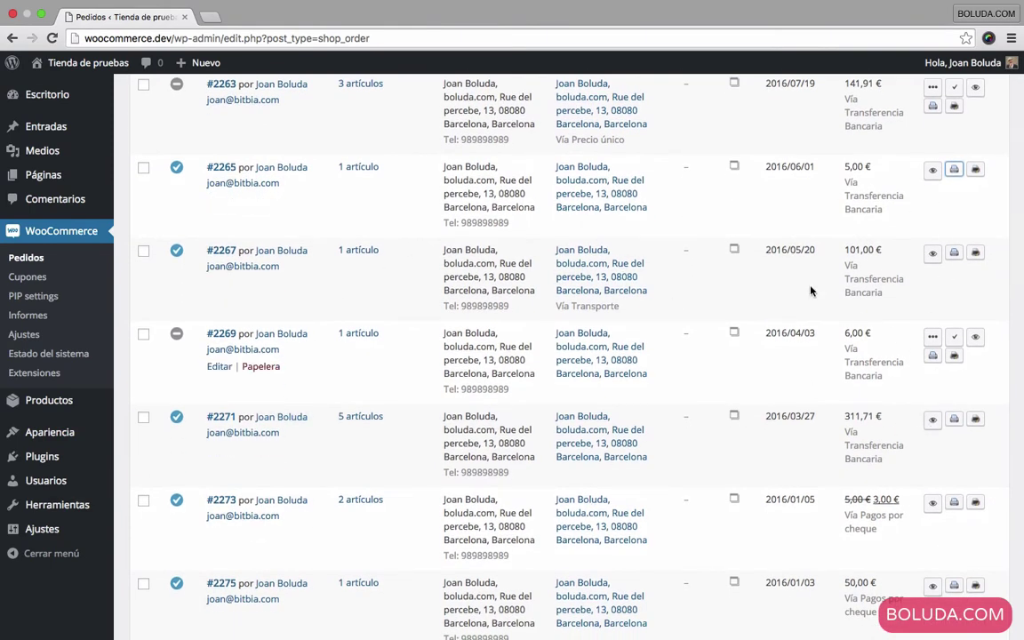
{"action": "left_click", "coordinate": [954, 503]}
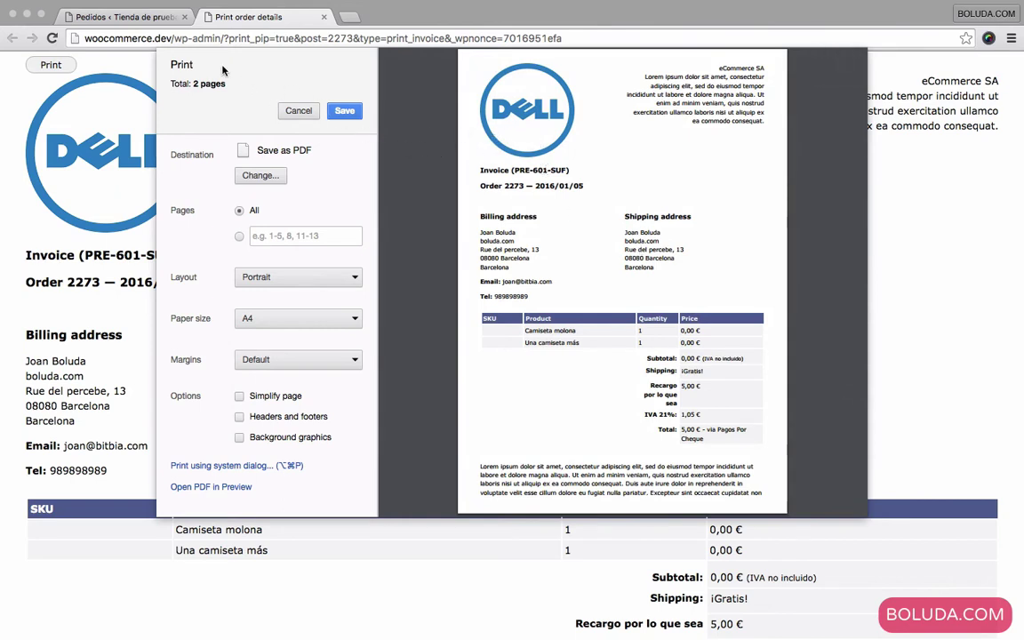
{"action": "left_click", "coordinate": [299, 111]}
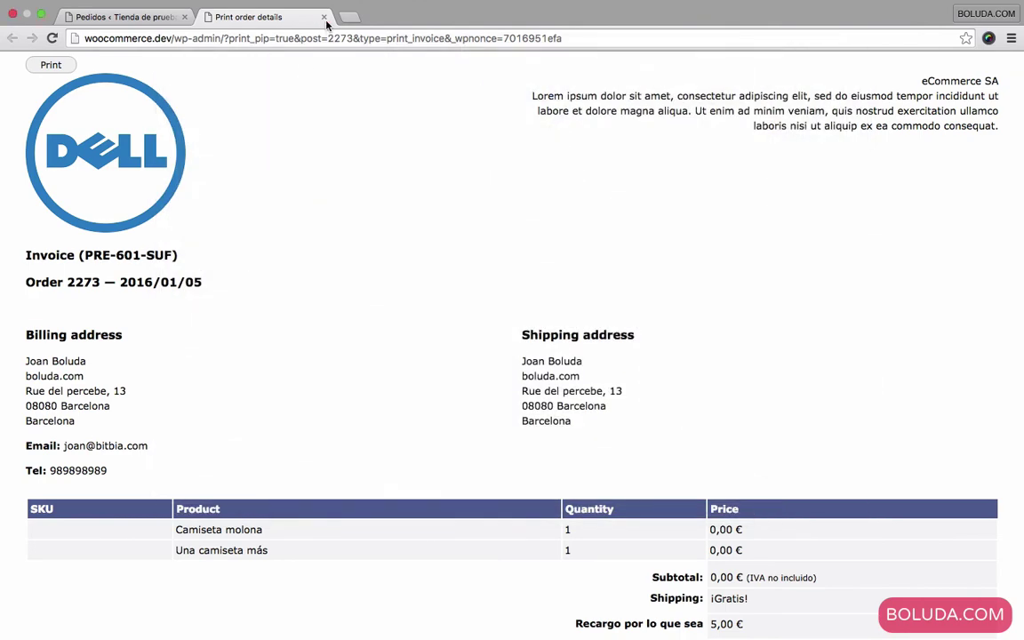
{"action": "left_click", "coordinate": [324, 18]}
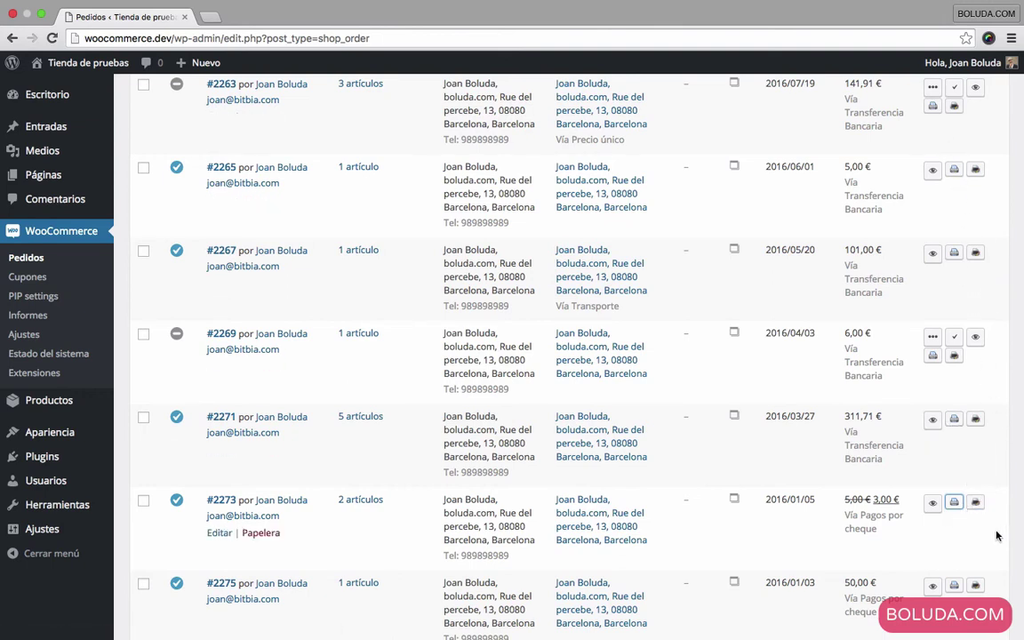
- Check the numbering on the printable invoice of the completed order dated 2016/03/27, closing it without printing
{"action": "left_click", "coordinate": [953, 419]}
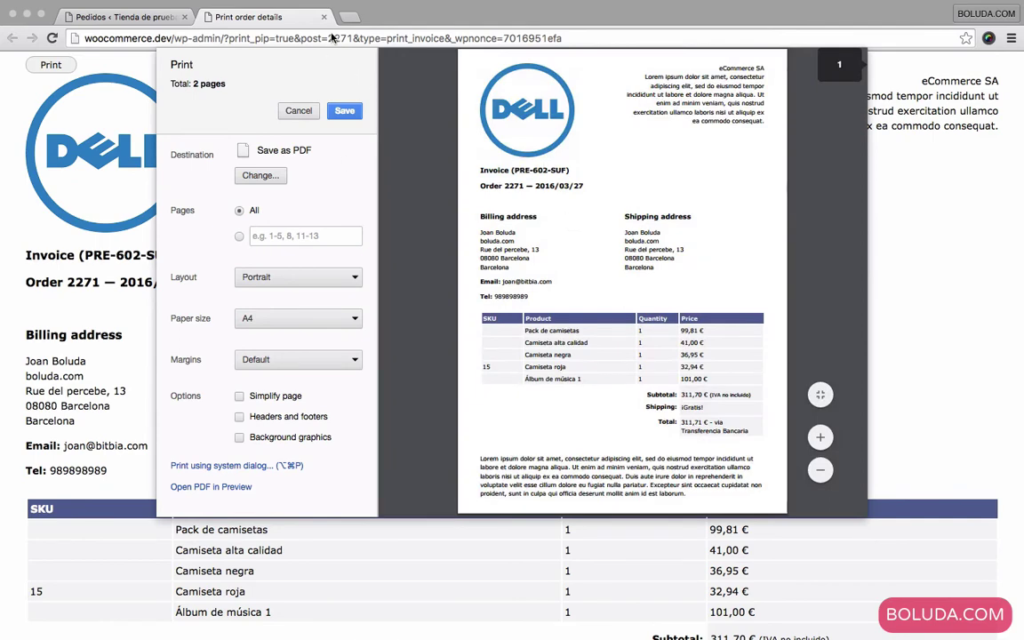
{"action": "left_click", "coordinate": [294, 111]}
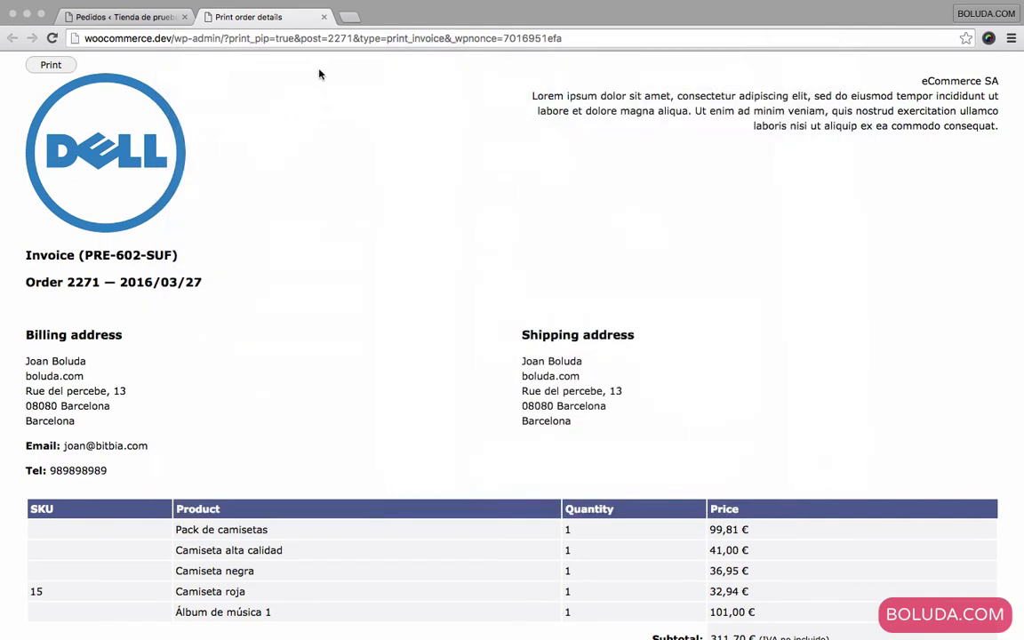
{"action": "left_click", "coordinate": [325, 18]}
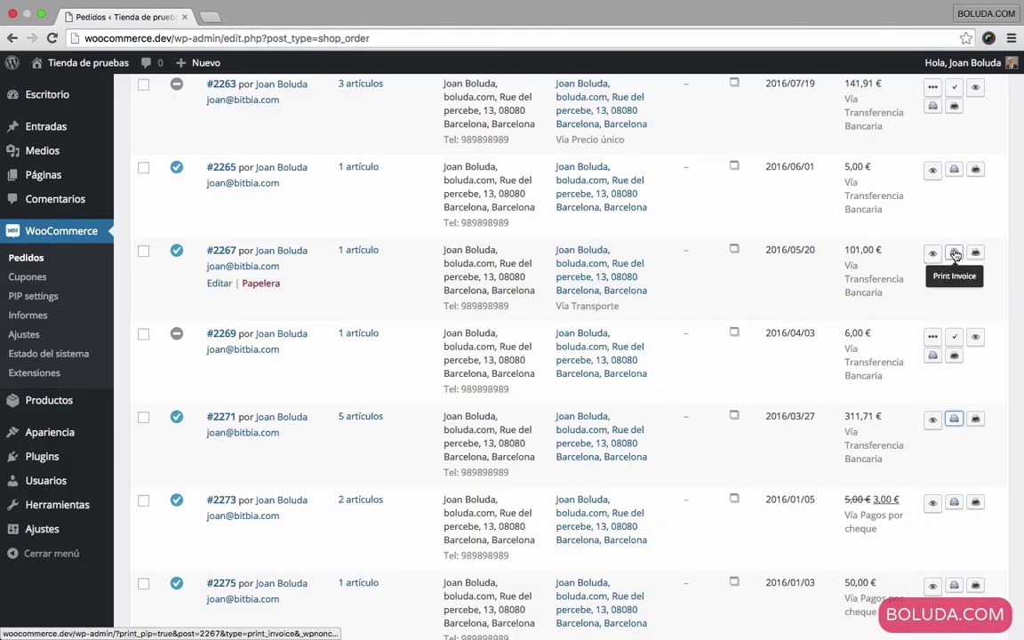
- Check the numbering on the printable invoice of the completed order dated 2016/05/20, closing it without printing
{"action": "left_click", "coordinate": [955, 255]}
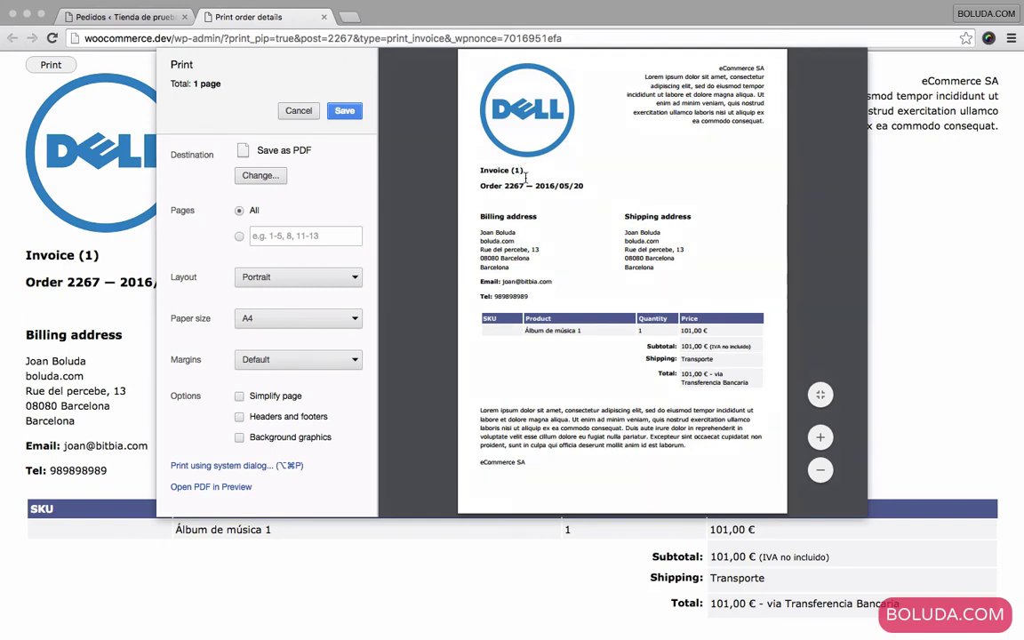
{"action": "left_click", "coordinate": [301, 112]}
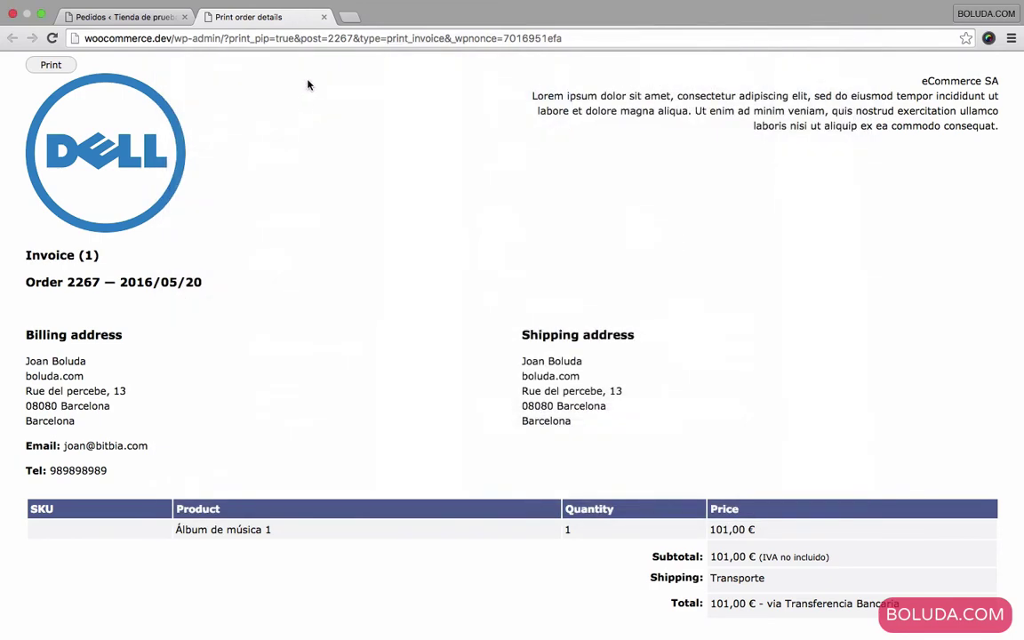
{"action": "left_click", "coordinate": [324, 17]}
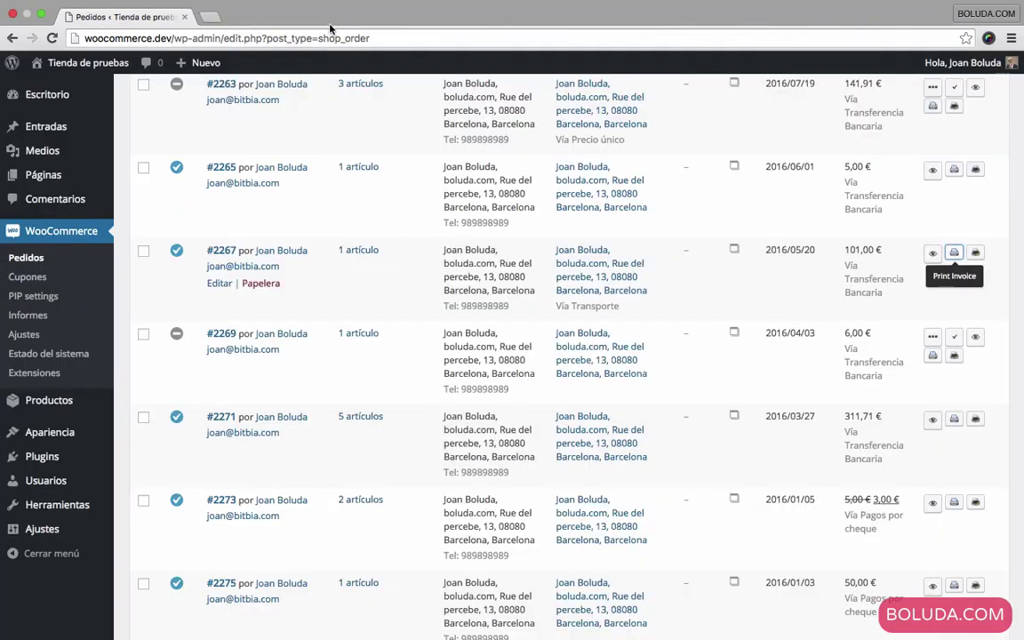
- View the packing list of the completed order dated 2016/05/20, and close it without printing
{"action": "left_click", "coordinate": [975, 254]}
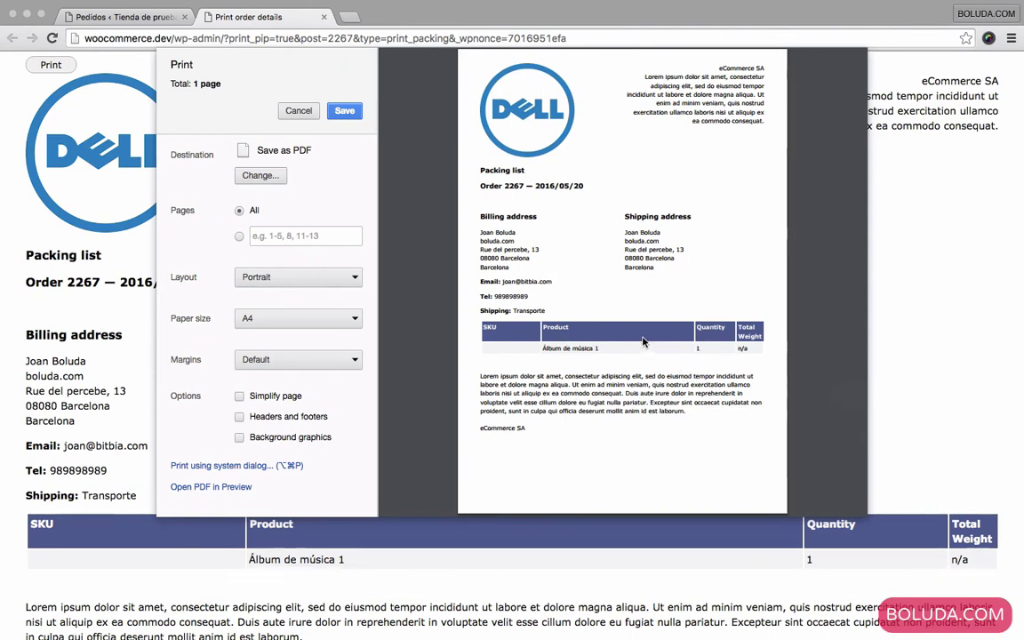
{"action": "left_click", "coordinate": [299, 110]}
{"action": "left_click", "coordinate": [324, 16]}
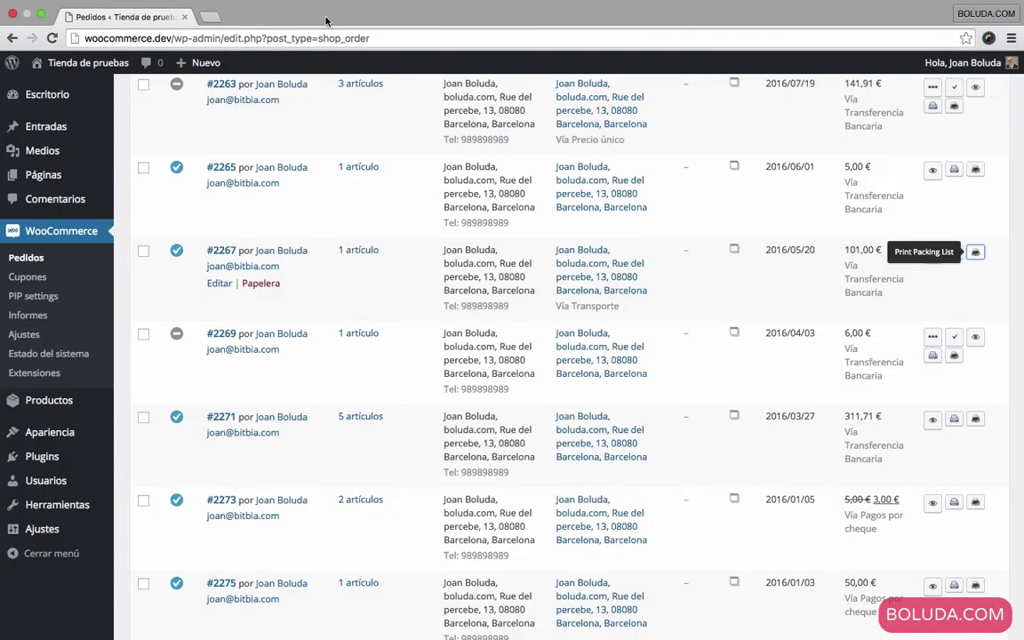
- Return to the print invoice/packing list plugin settings and review the configured options
{"action": "scroll", "coordinate": [533, 242], "scroll_direction": "up", "scroll_amount": 3}
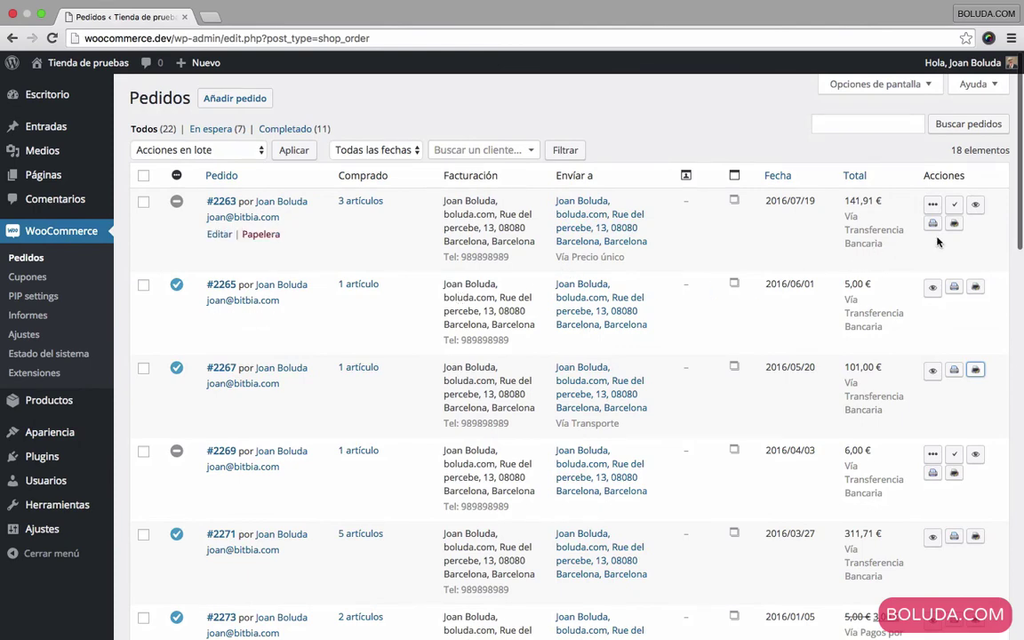
{"action": "left_click", "coordinate": [17, 300]}
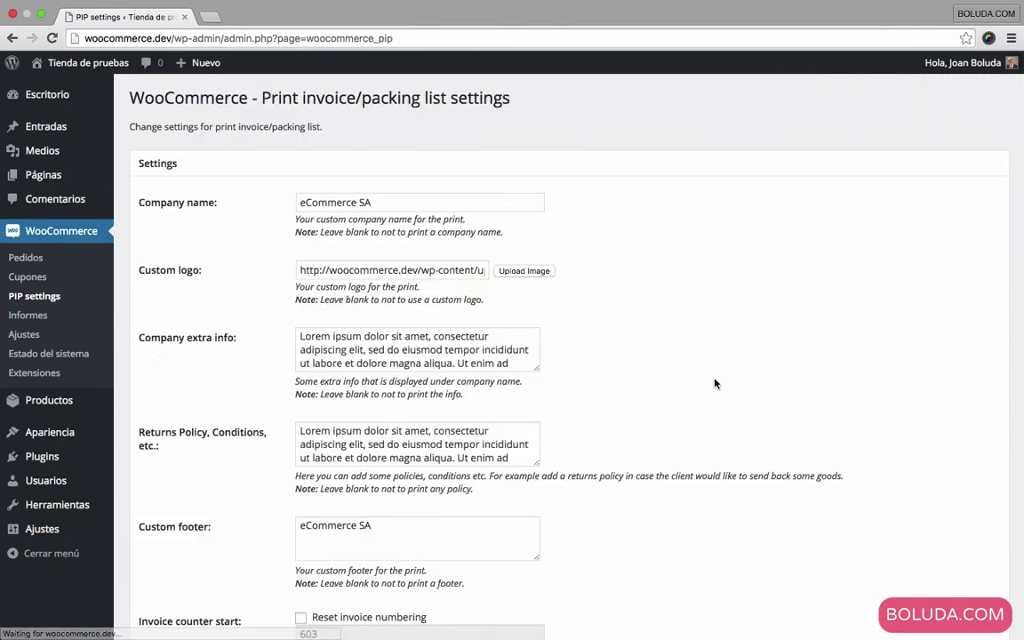
{"action": "scroll", "coordinate": [752, 386], "scroll_direction": "down", "scroll_amount": 5}
{"action": "scroll", "coordinate": [752, 385], "scroll_direction": "up", "scroll_amount": 5}
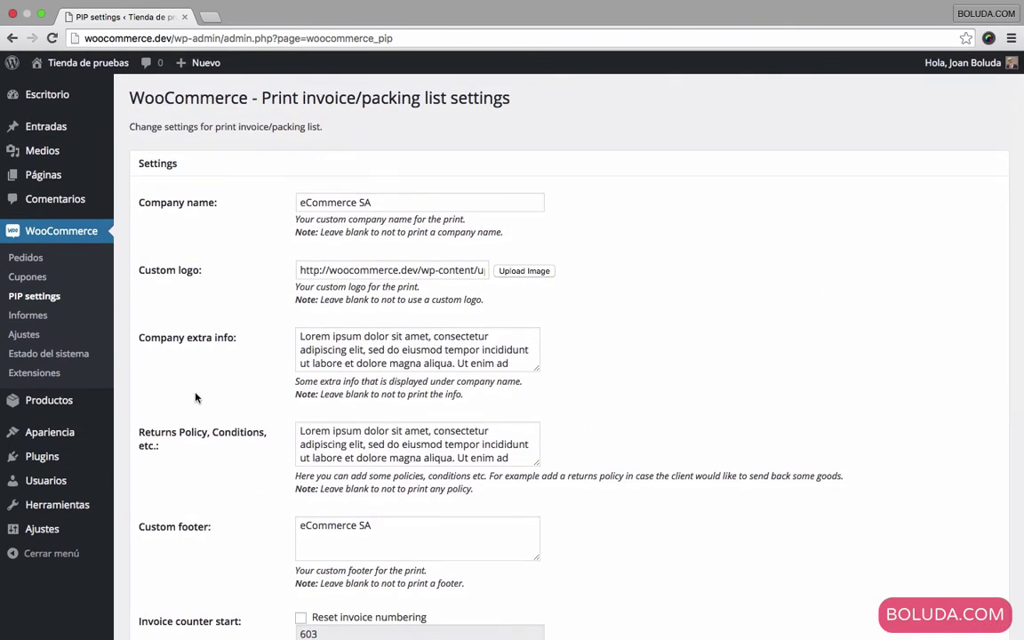
- Open the WooCommerce email settings for the customer invoice (Factura del cliente) and check its full subject line
{"action": "left_click", "coordinate": [26, 335]}
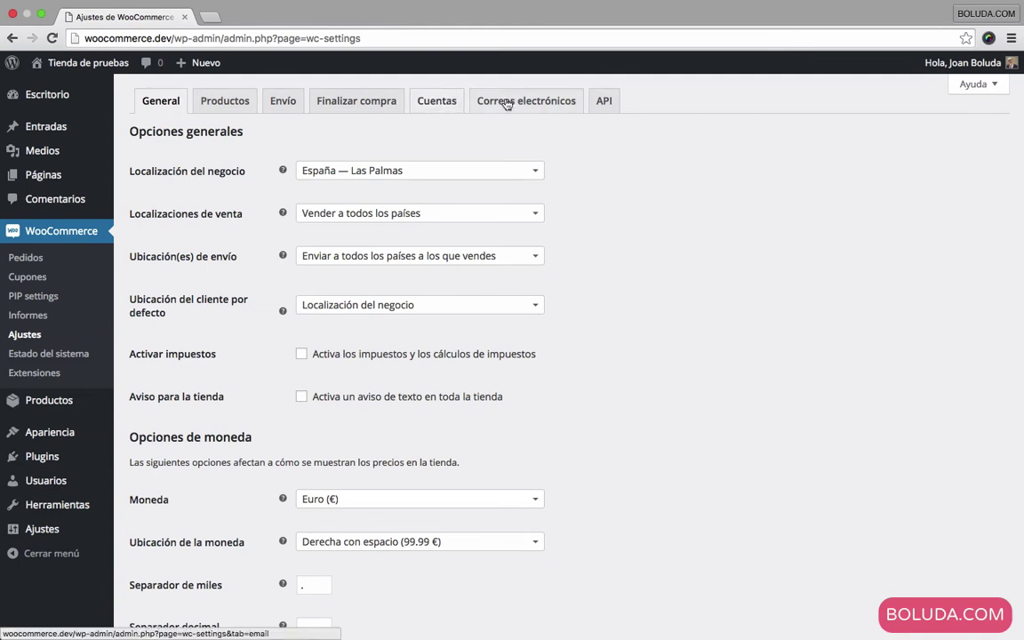
{"action": "left_click", "coordinate": [545, 105]}
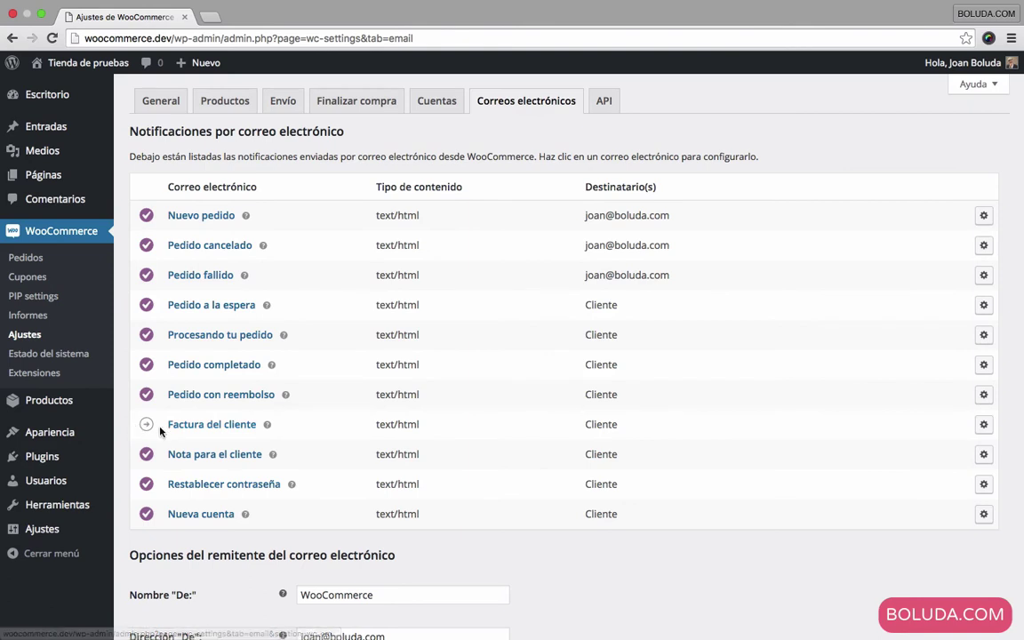
{"action": "left_click", "coordinate": [207, 430]}
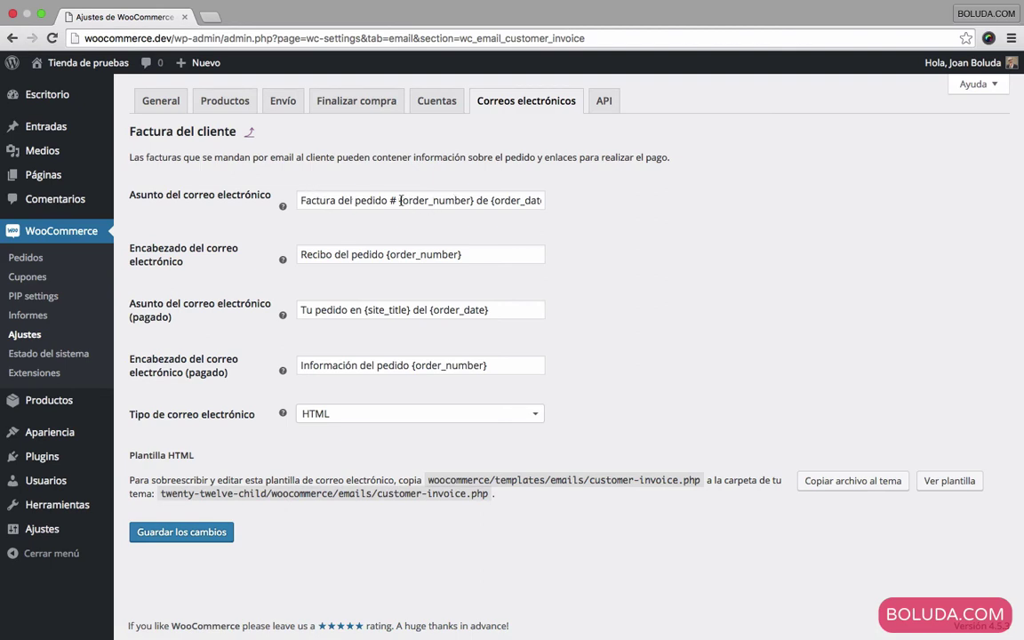
{"action": "left_click_drag", "start_coordinate": [513, 201], "coordinate": [625, 201]}
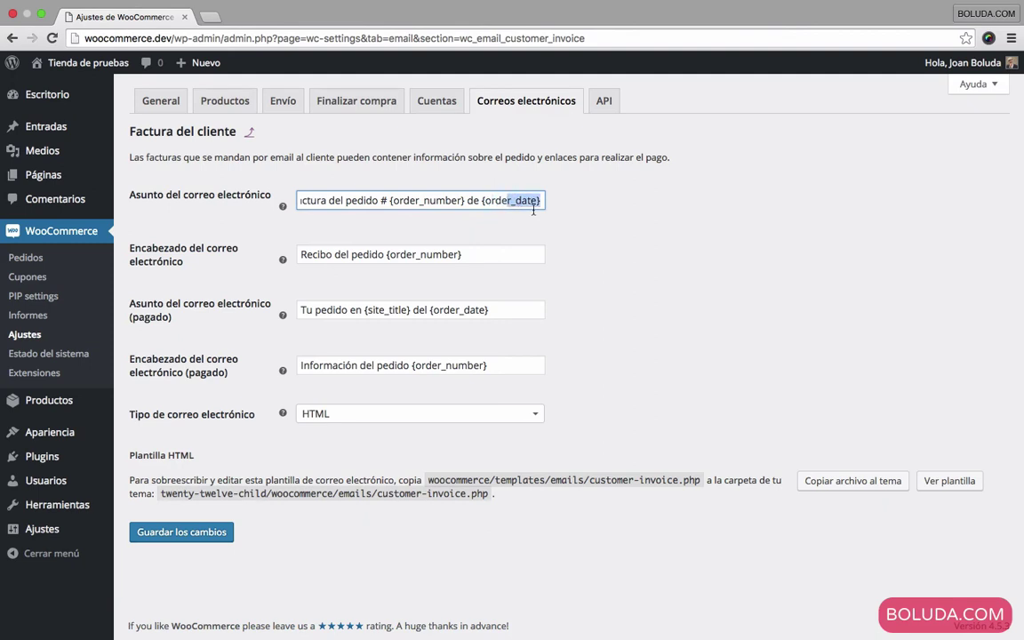
- Set the unpaid invoice email heading to "Factura del pedido {order_number}", keep the email type as HTML, and save the changes
{"action": "double_click", "coordinate": [314, 256]}
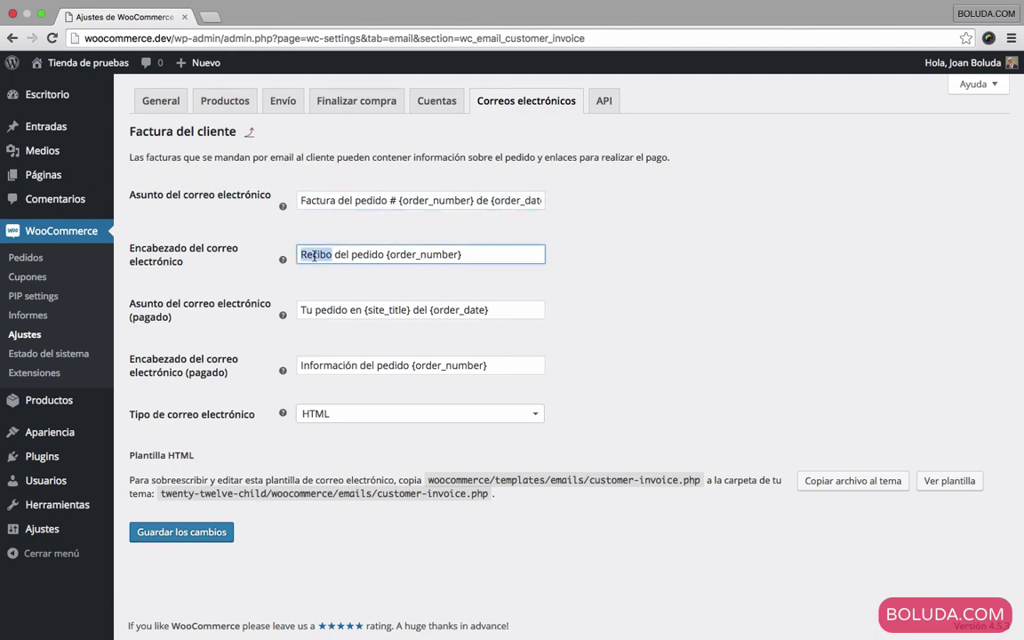
{"action": "type", "text": "Factura"}
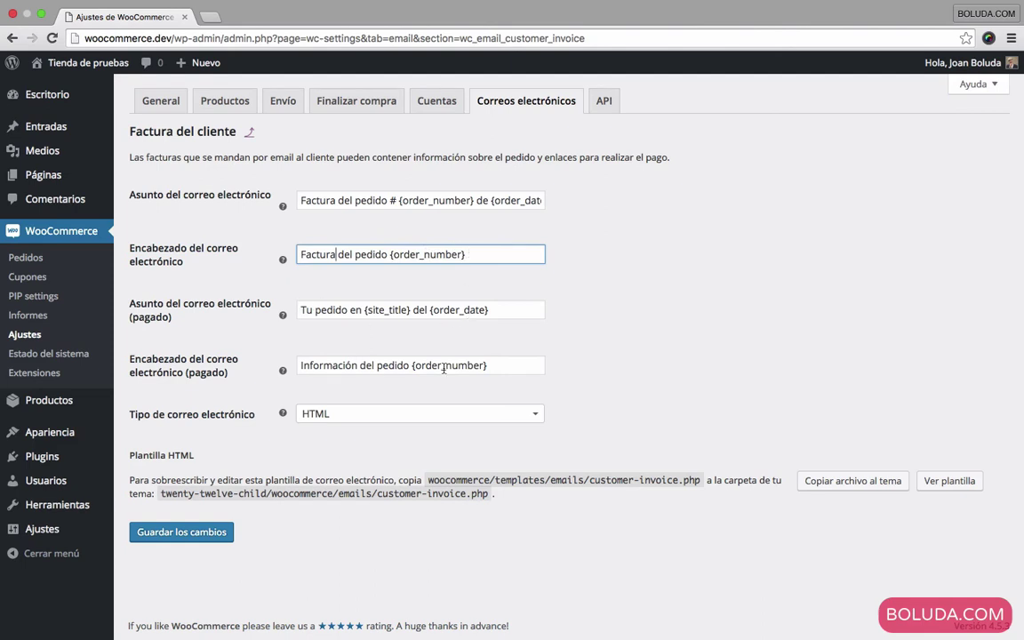
{"action": "left_click", "coordinate": [321, 416]}
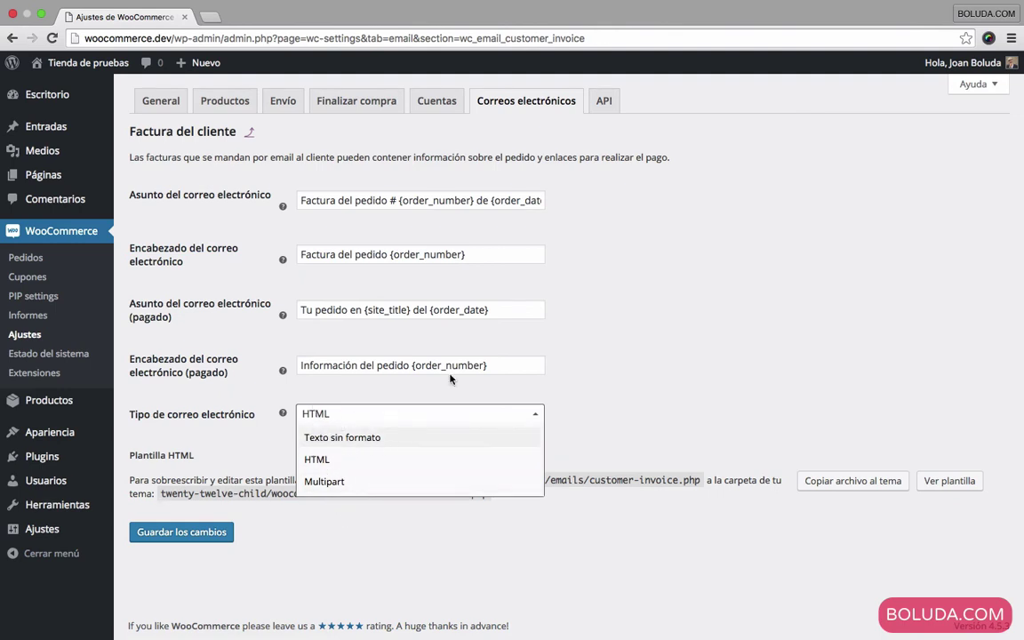
{"action": "left_click", "coordinate": [537, 423]}
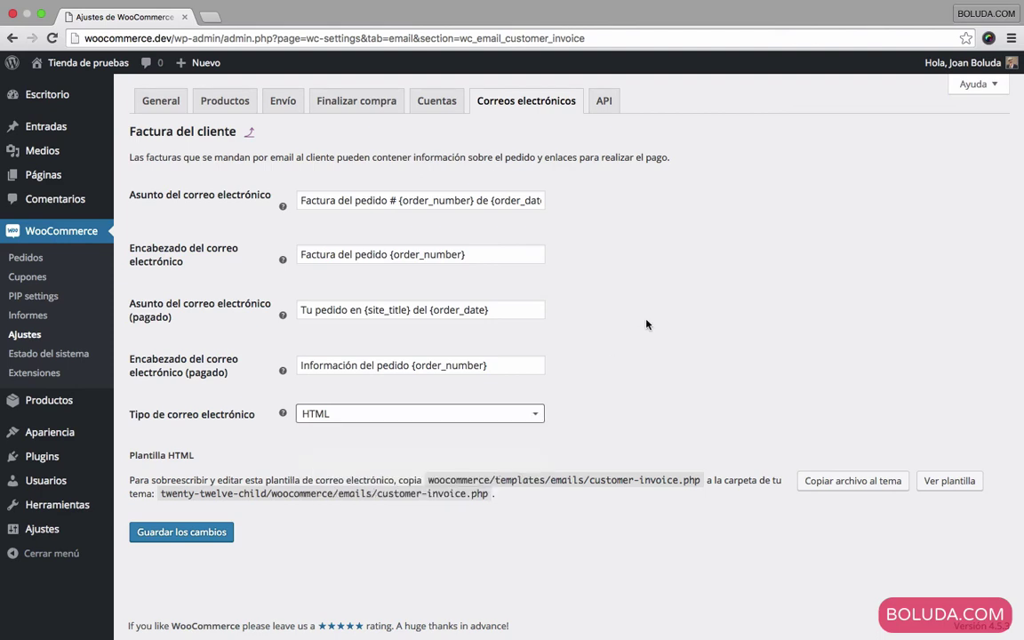
{"action": "left_click", "coordinate": [210, 543]}
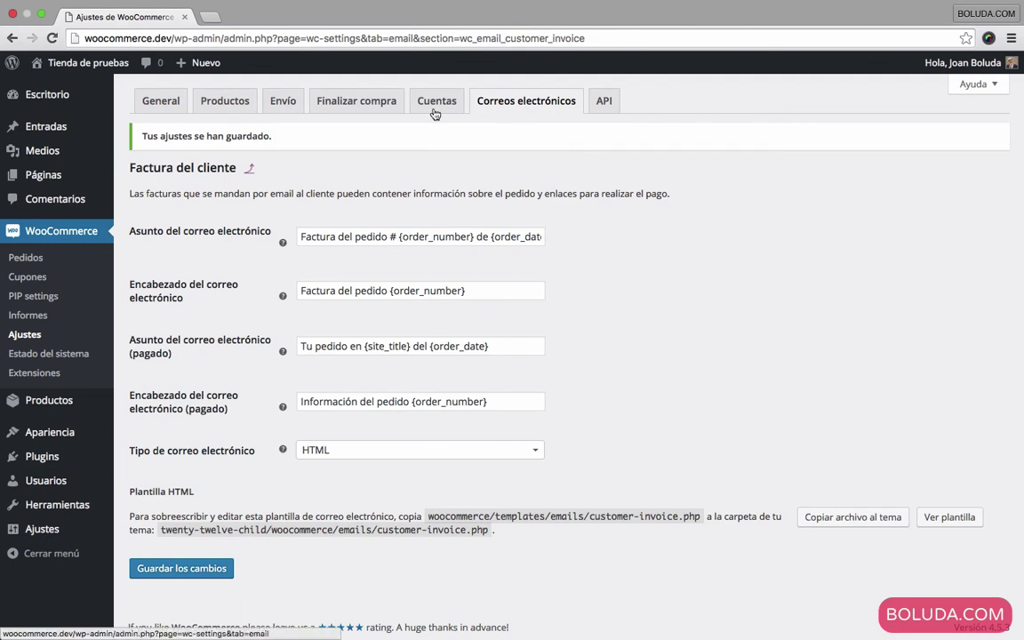
- Open the public storefront of the test shop, Tienda de pruebas
{"action": "left_click", "coordinate": [79, 67]}
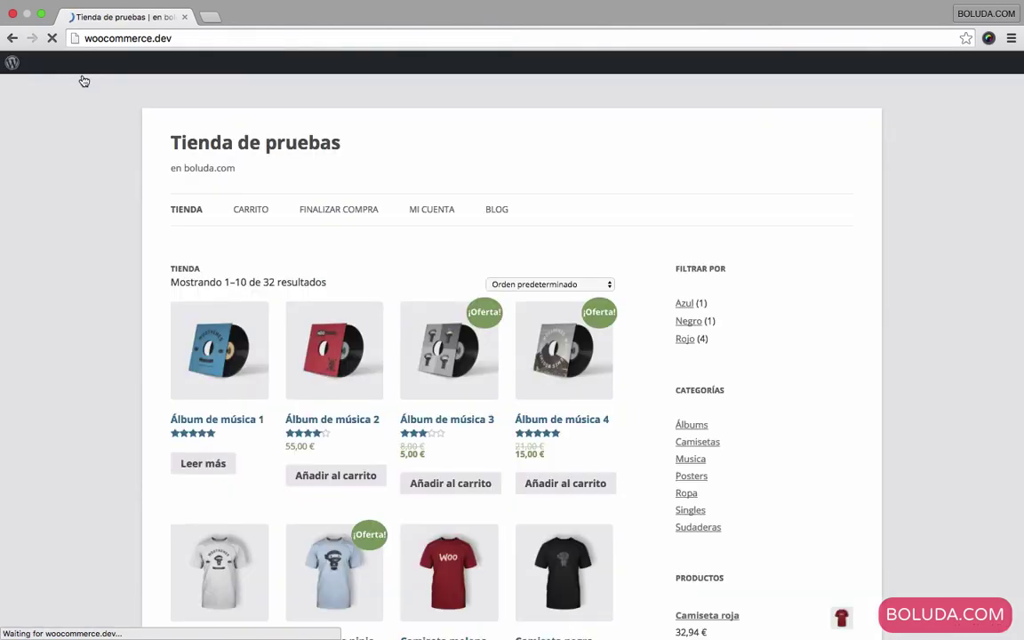